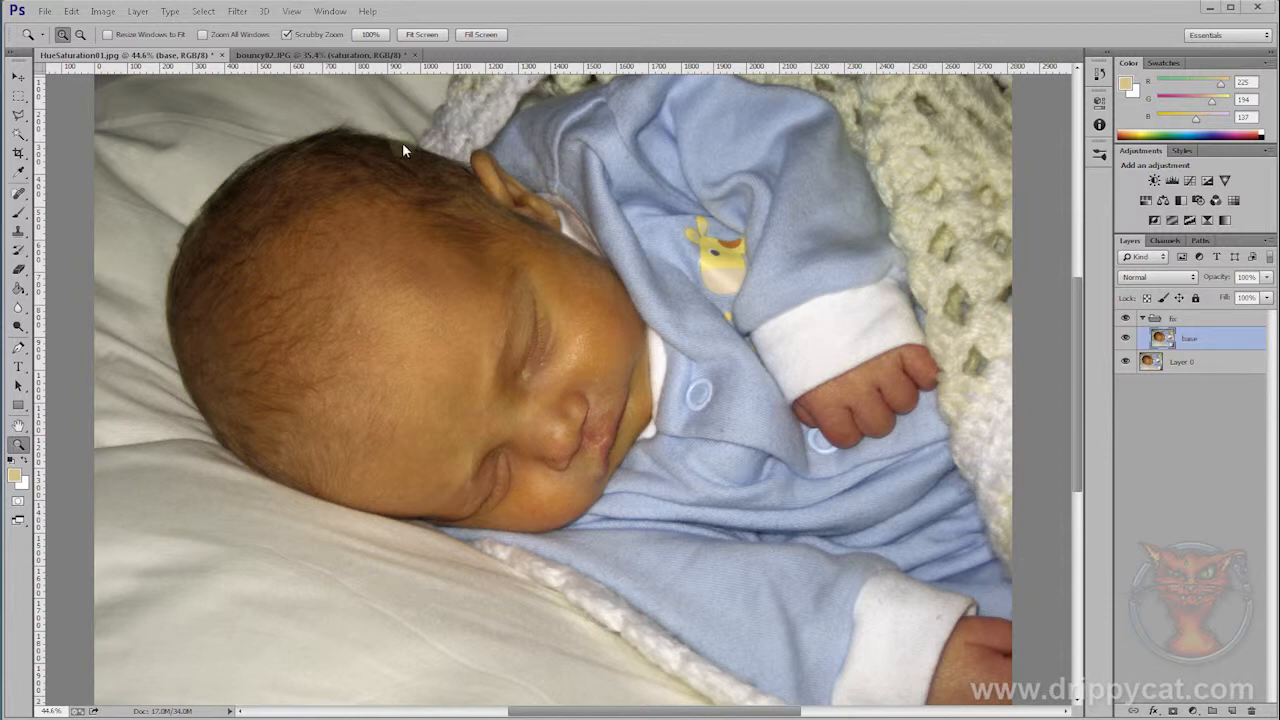
Open a Hue/Saturation adjustment for the base layer of the baby photo
left_click(104, 11)
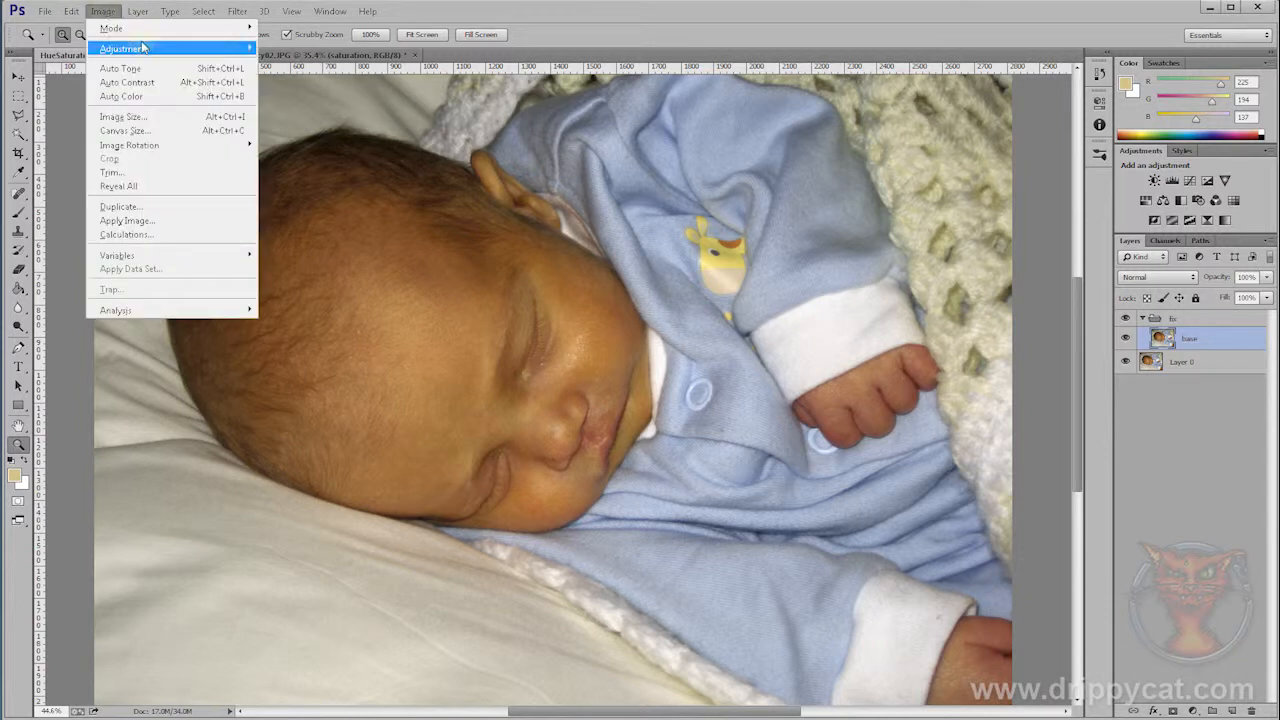
mouse_move(143, 49)
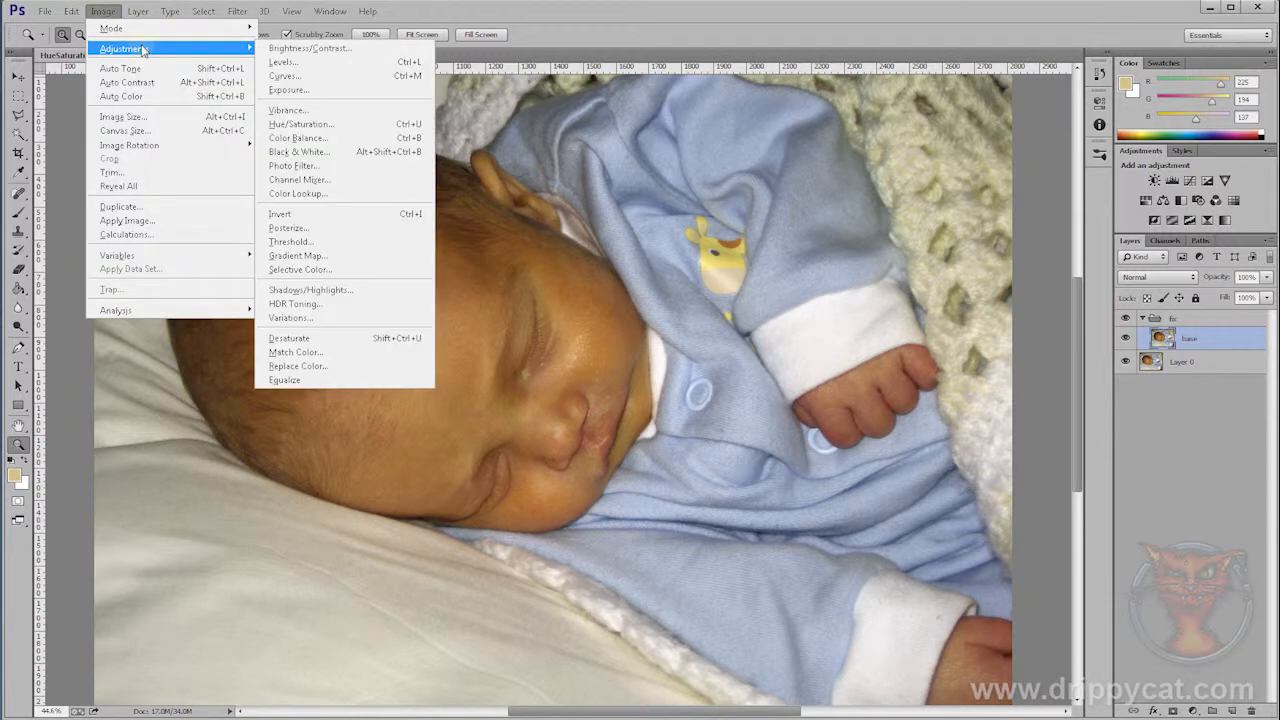
left_click(330, 124)
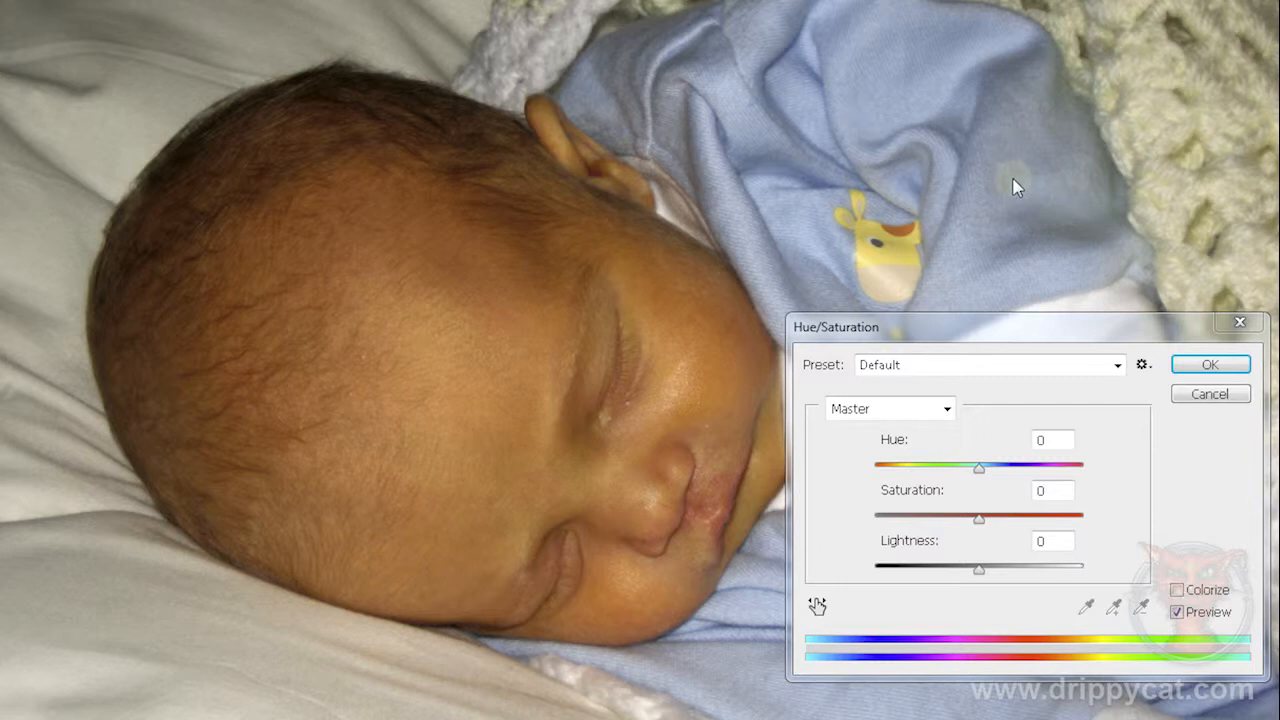
Try Saturation +14 and Lightness -3 on the Master range, and reset the Hue/Saturation values to default
left_click(981, 470)
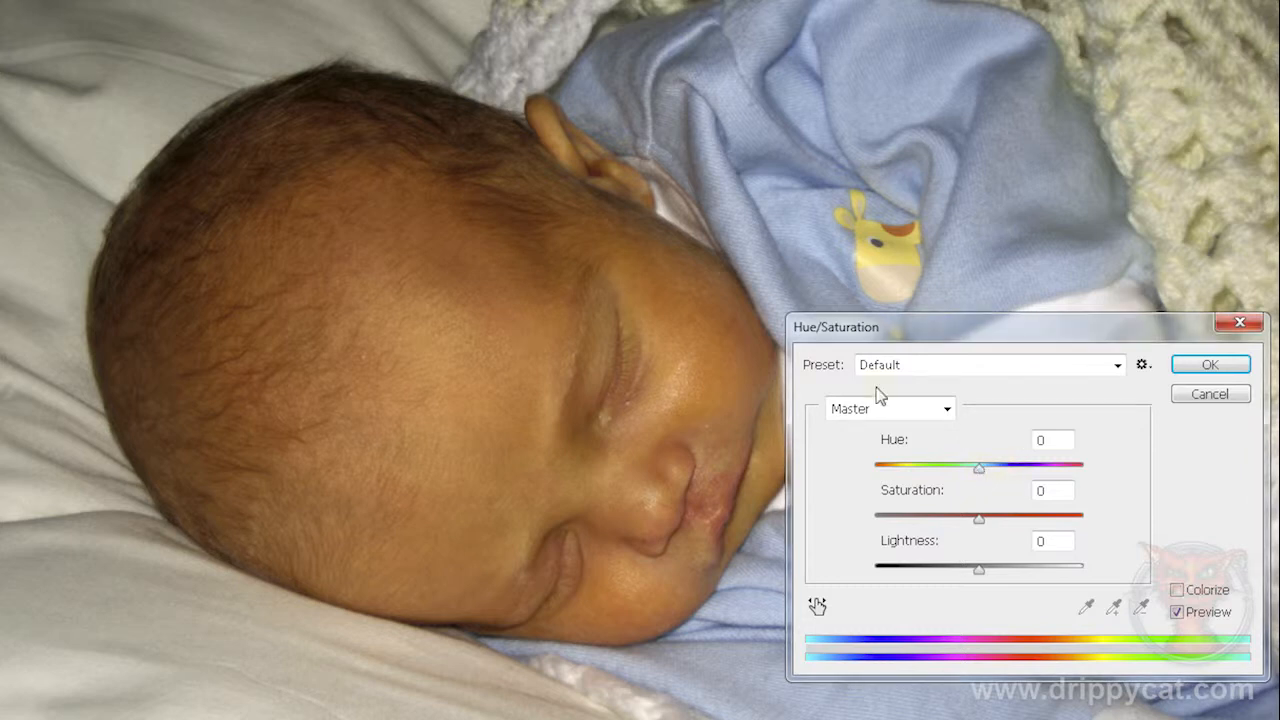
left_click_drag(980, 468, 978, 521)
mouse_move(977, 570)
left_mouse_down()
mouse_move(950, 578)
mouse_move(1025, 570)
mouse_move(960, 572)
mouse_move(977, 570)
left_mouse_up()
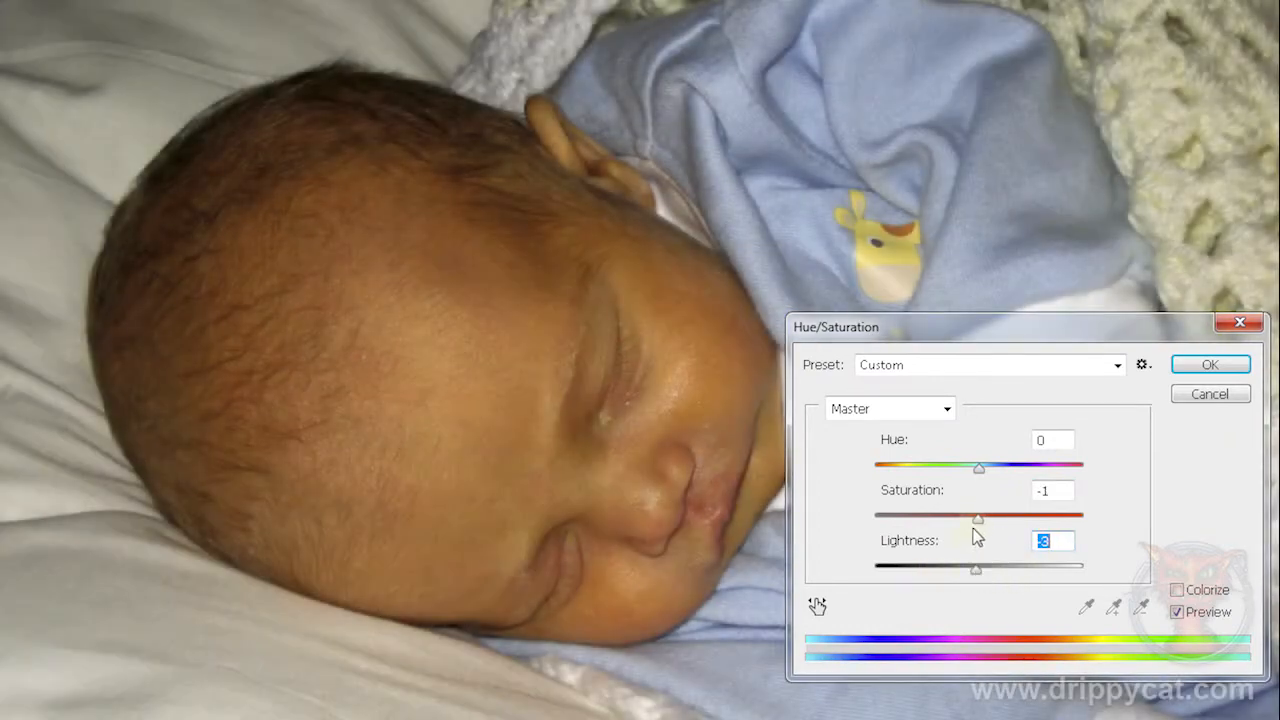
mouse_move(980, 516)
left_mouse_down()
mouse_move(1085, 525)
mouse_move(894, 531)
mouse_move(1037, 523)
mouse_move(1062, 540)
mouse_move(994, 526)
left_mouse_up()
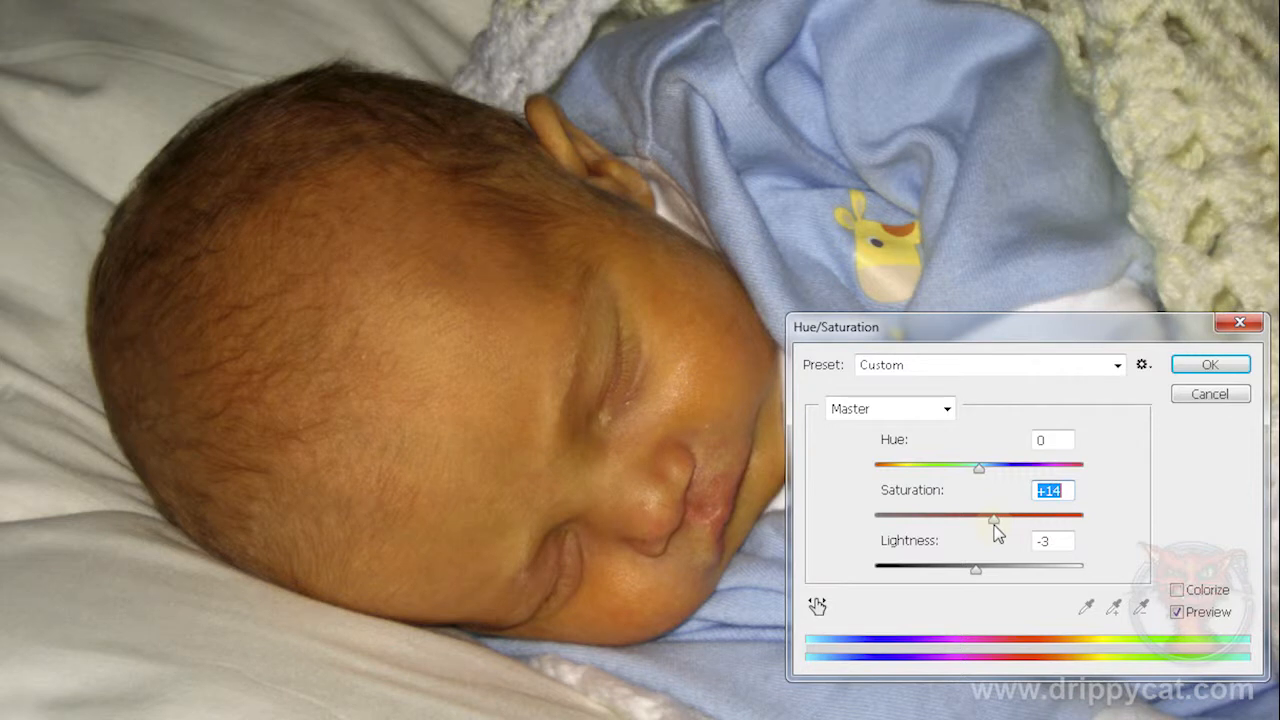
key("alt")
left_click(1212, 395, "alt")
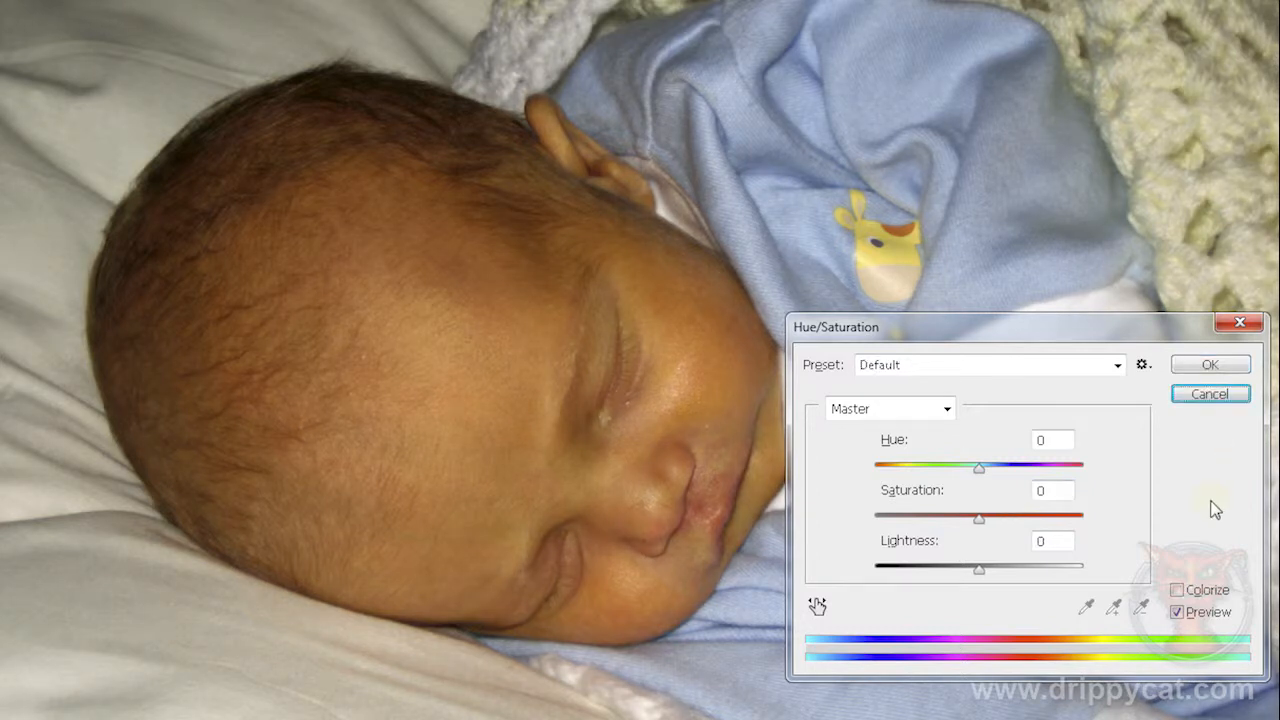
Switch the edited range to Yellows and sample the baby's forehead to target the skin tone
left_click(947, 410)
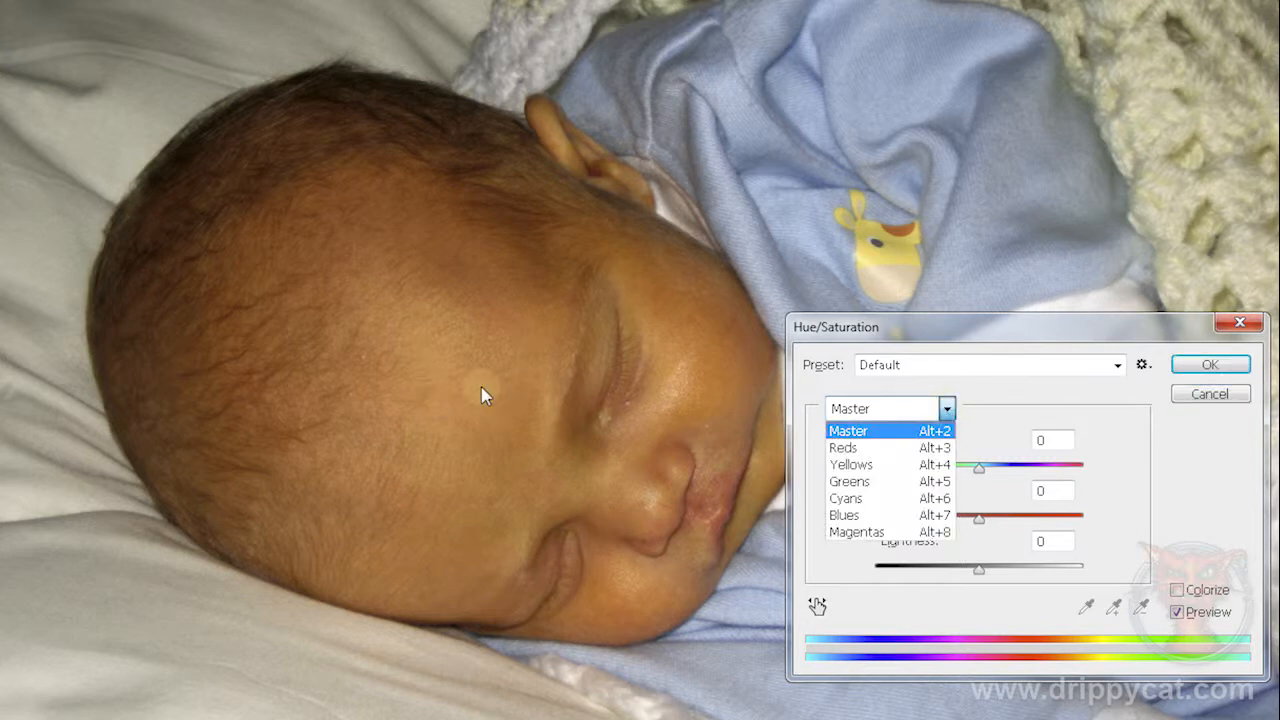
left_click(868, 466)
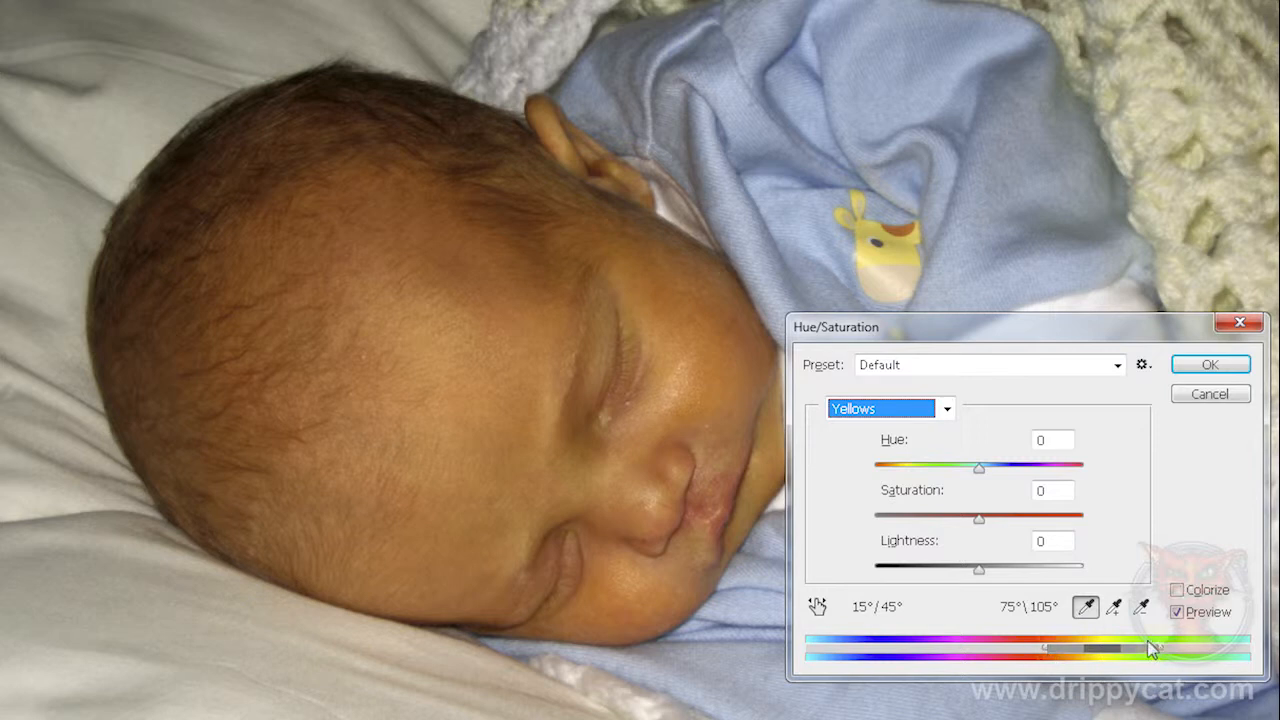
left_click(1087, 608)
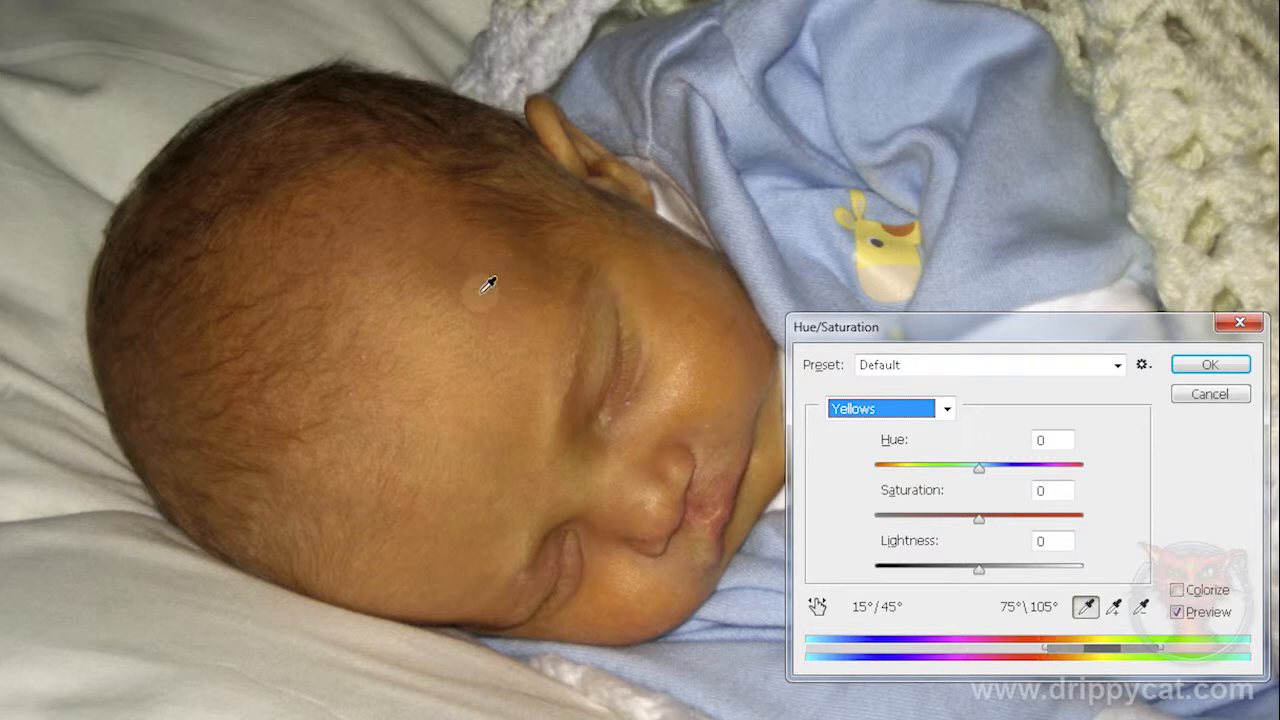
left_click(445, 332)
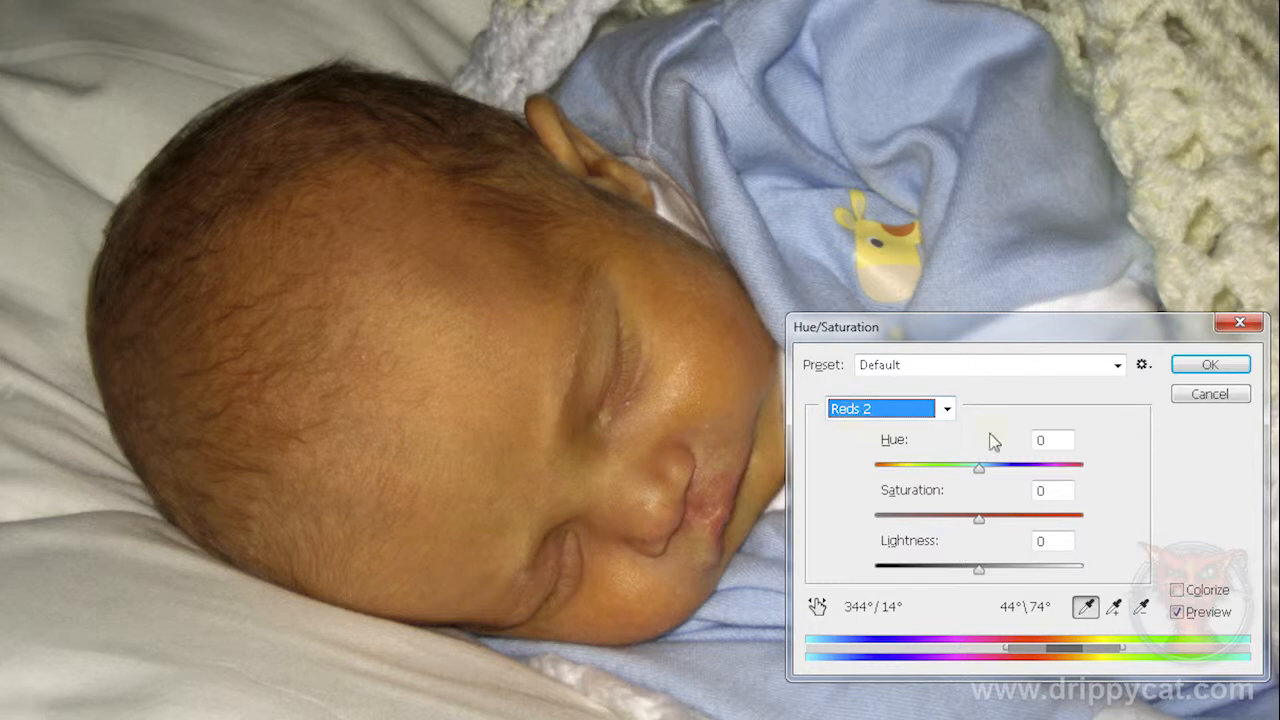
Set the sampled skin tone range to Hue -5, Saturation -25 and Lightness +8
mouse_move(978, 467)
left_mouse_down()
mouse_move(969, 474)
mouse_move(981, 477)
mouse_move(963, 474)
mouse_move(982, 470)
left_mouse_up()
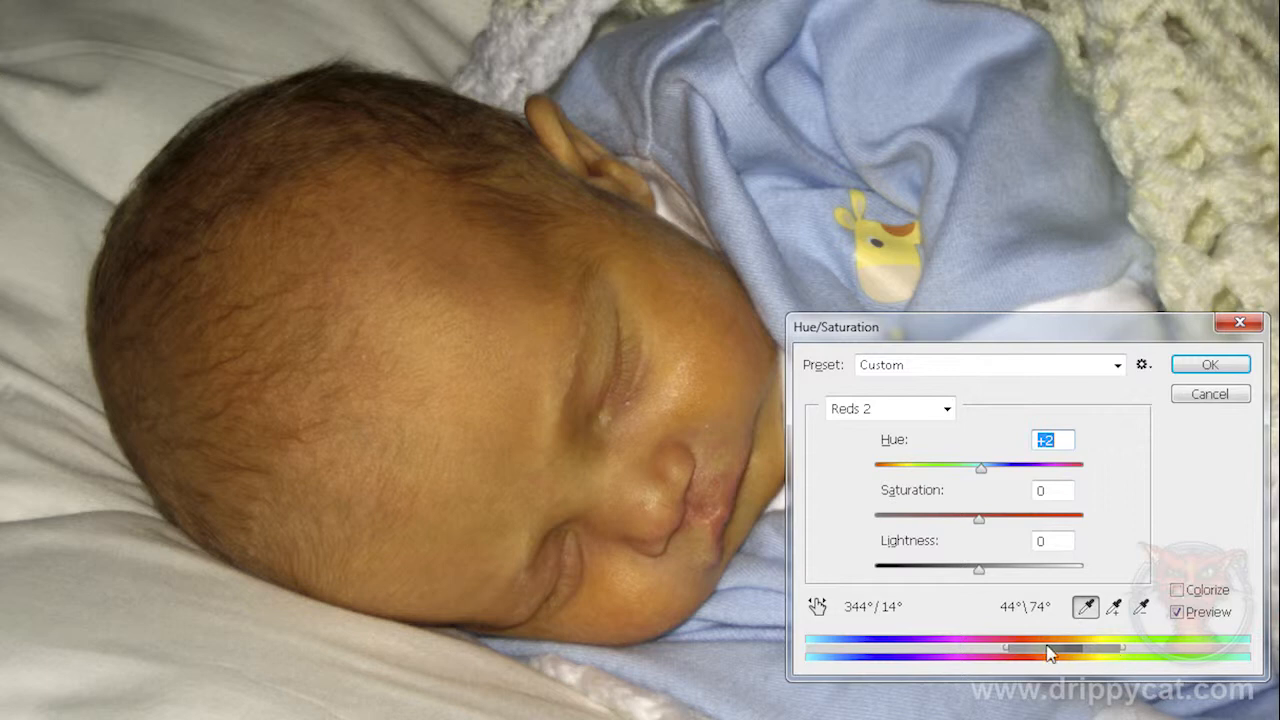
left_click_drag(982, 469, 975, 467)
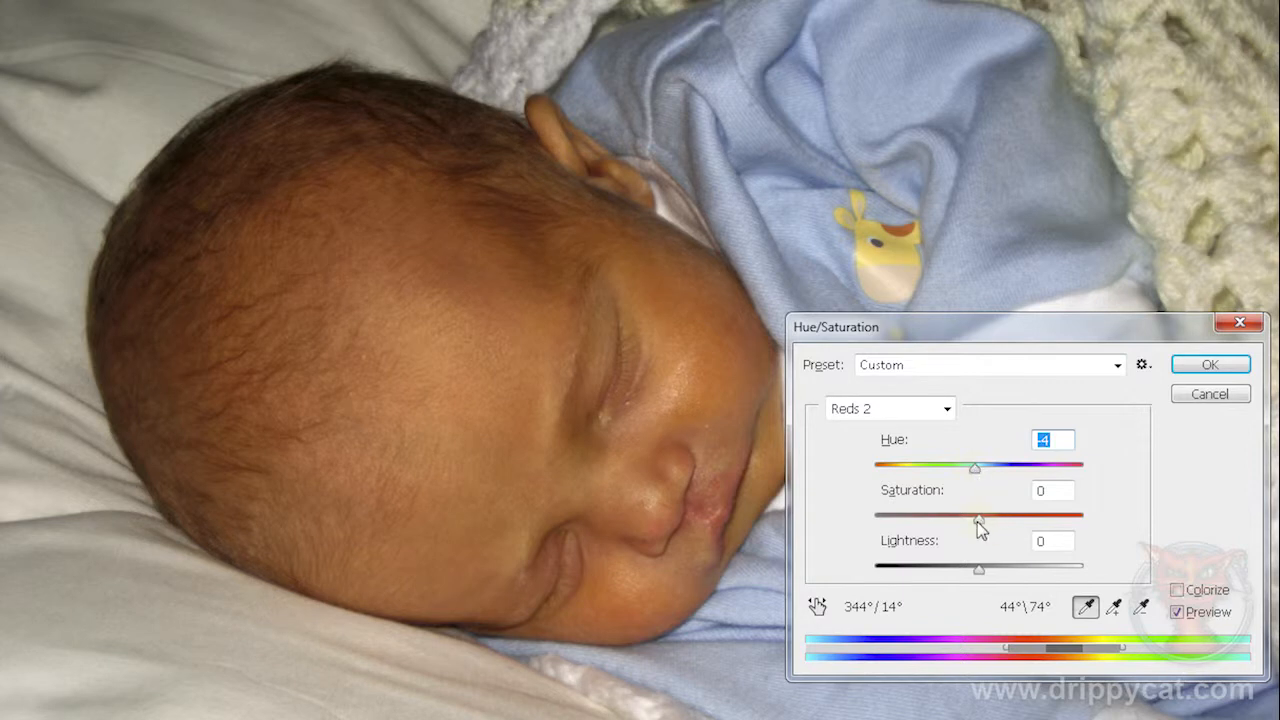
left_click_drag(974, 467, 973, 467)
left_click_drag(979, 518, 956, 524)
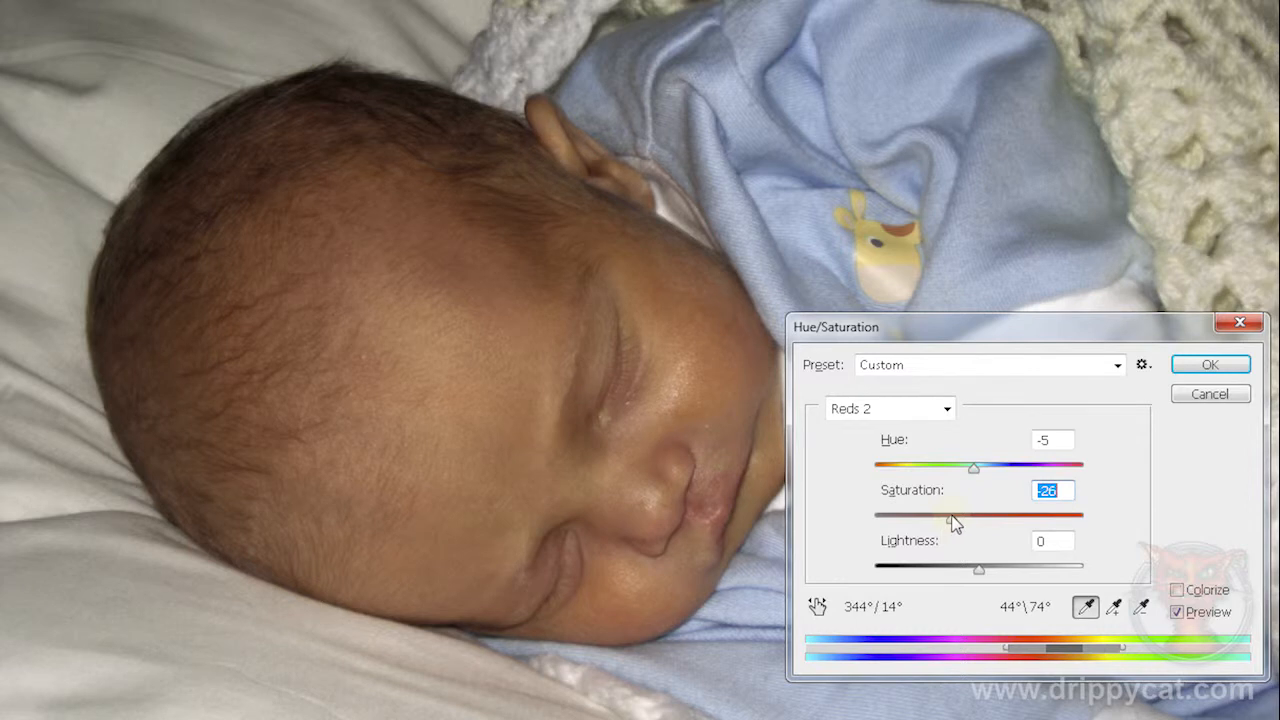
left_click_drag(978, 568, 987, 570)
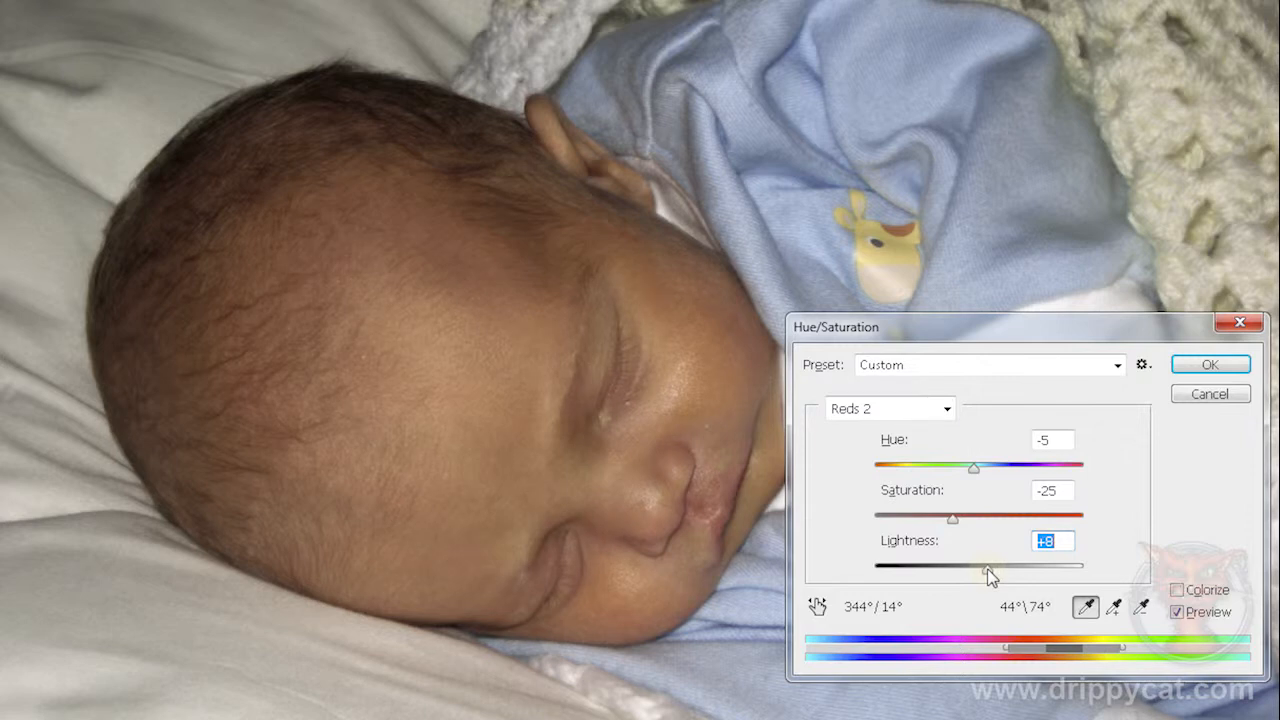
Switch the edited range to Blues and sample the baby's blue sleepsuit
left_click(946, 409)
left_click(875, 515)
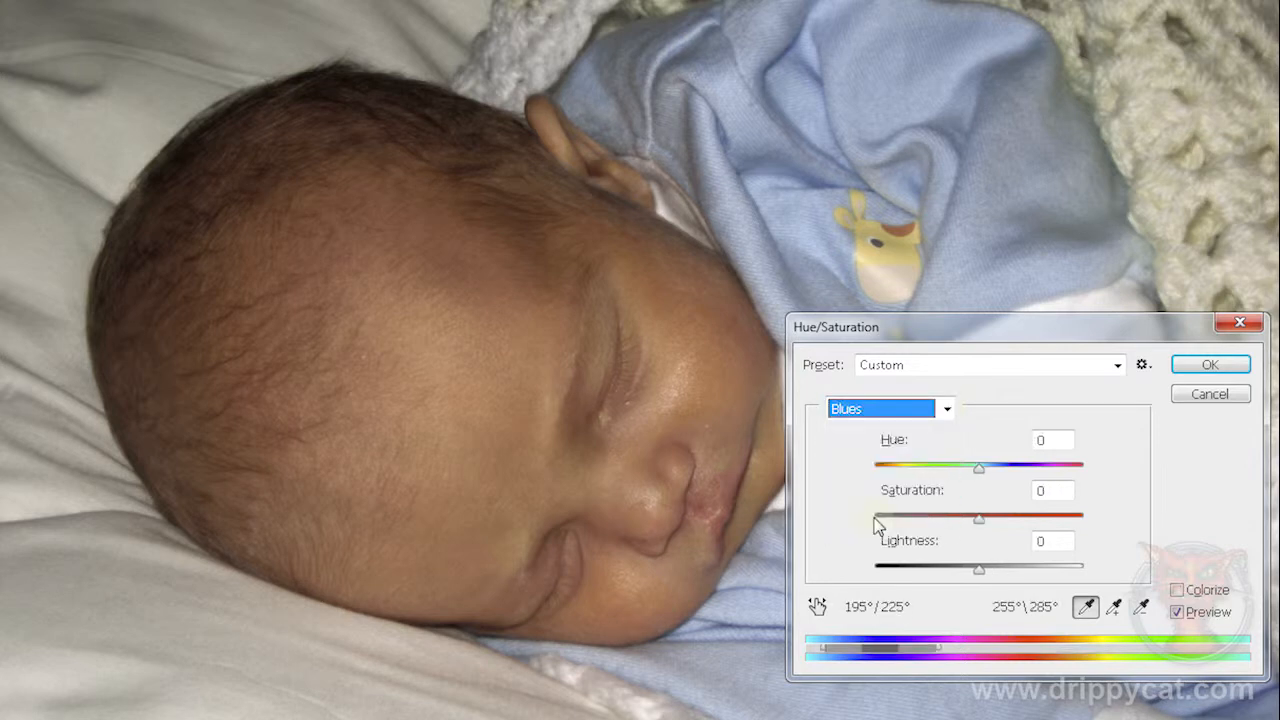
left_click(874, 89)
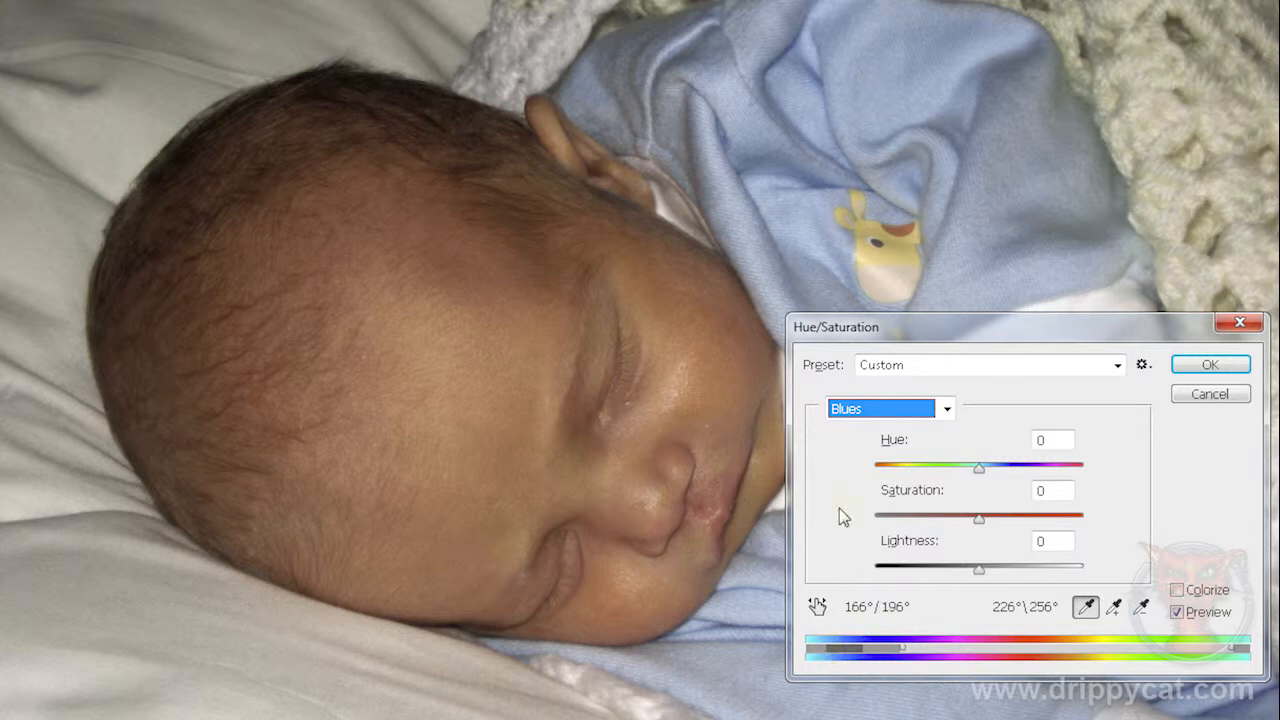
Set the Blues Saturation to +42, darken its Lightness, and apply the Hue/Saturation adjustment
left_click_drag(978, 570, 968, 565)
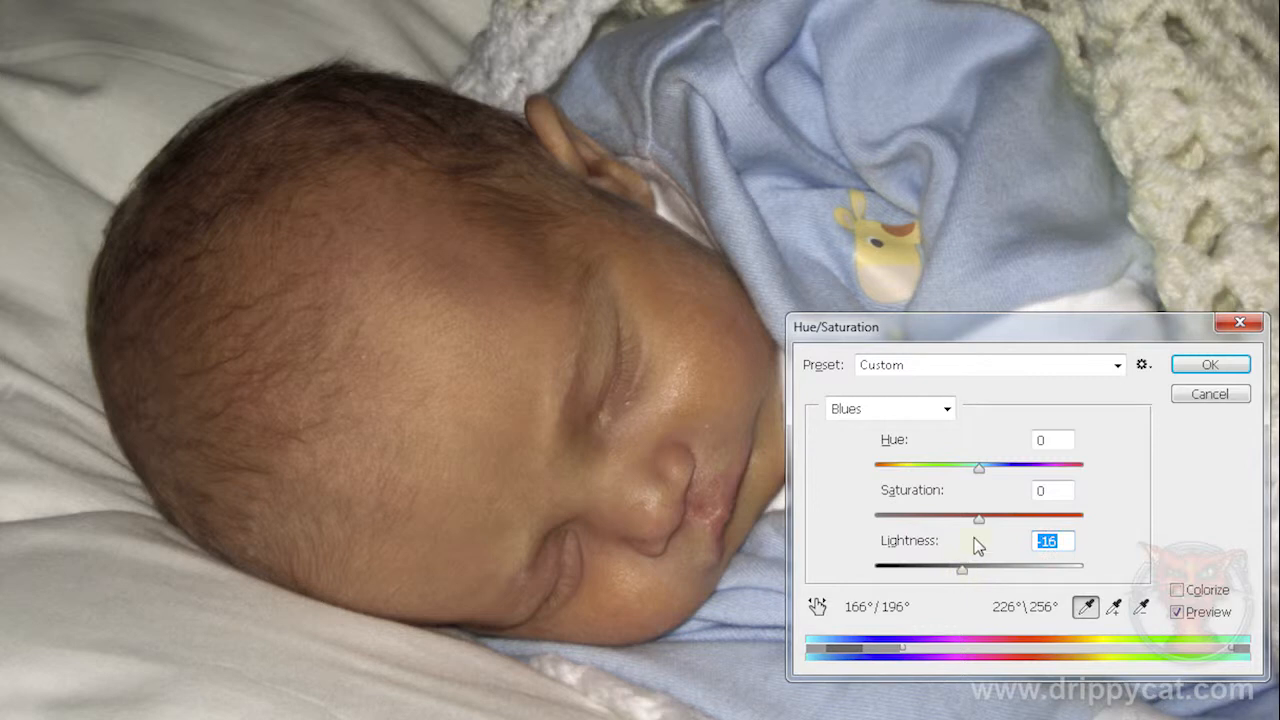
left_click_drag(982, 521, 1106, 538)
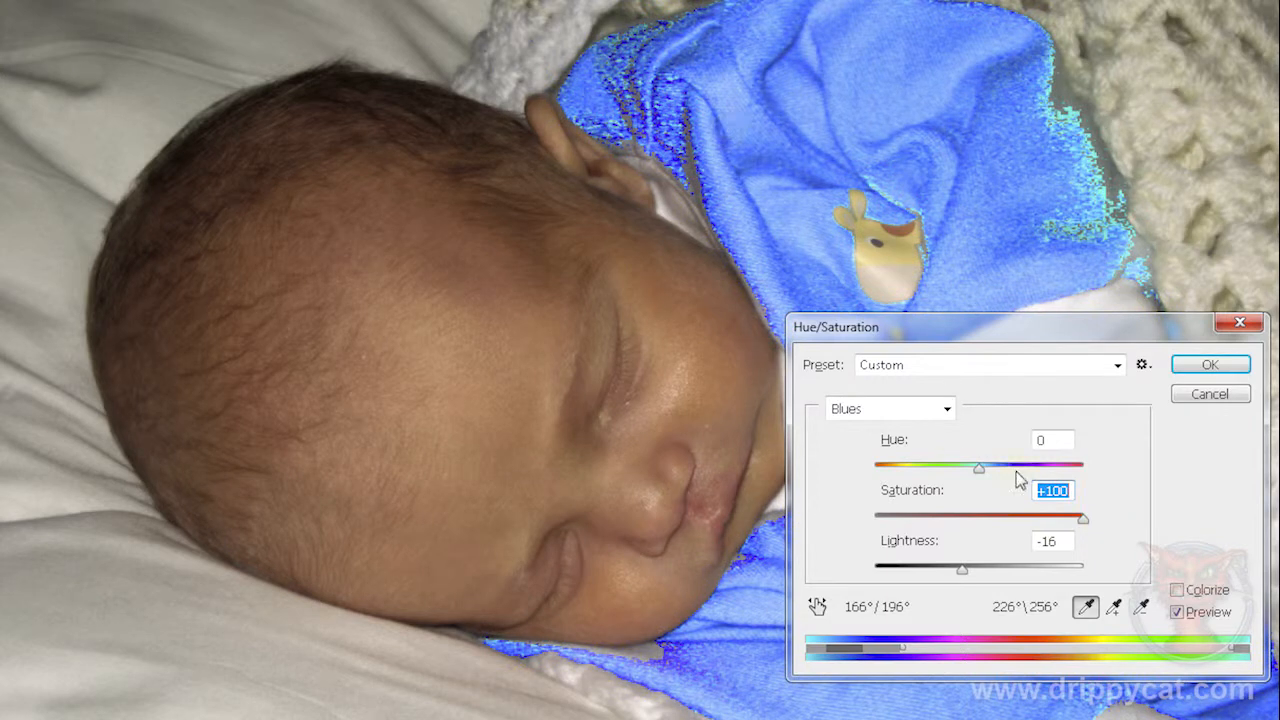
left_click_drag(1082, 519, 1023, 515)
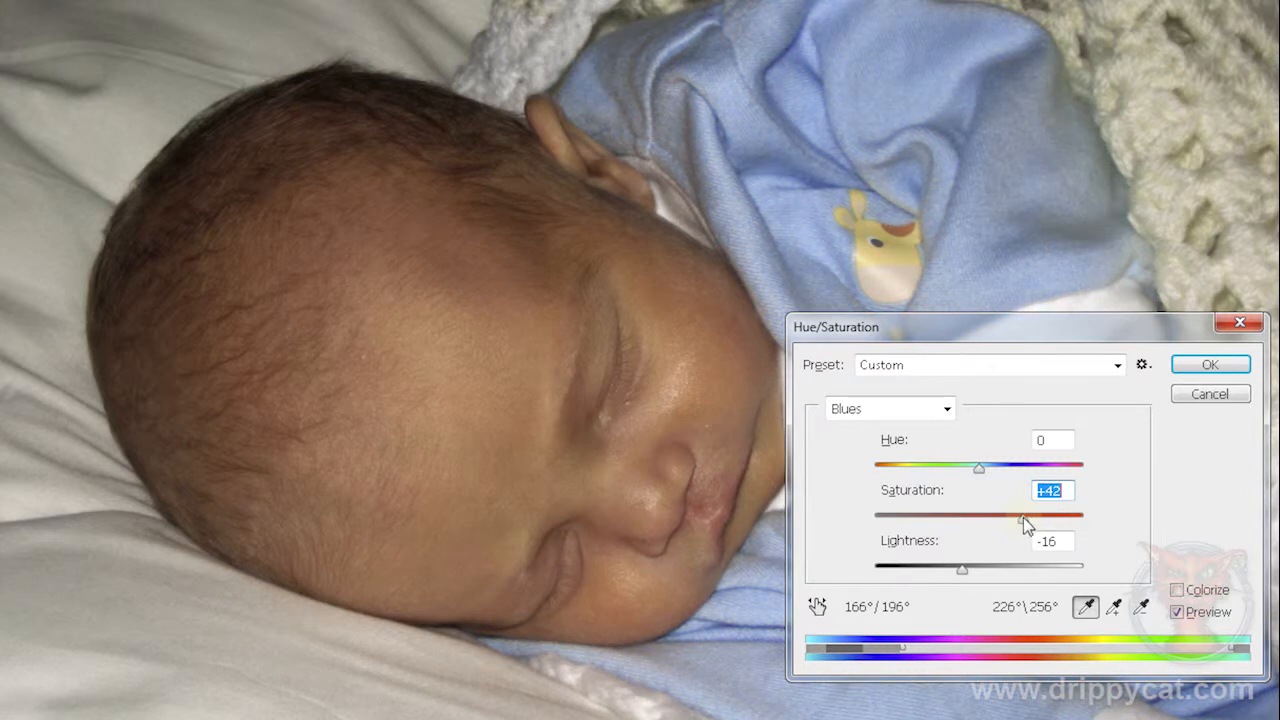
left_click_drag(961, 573, 953, 573)
left_click(1232, 365)
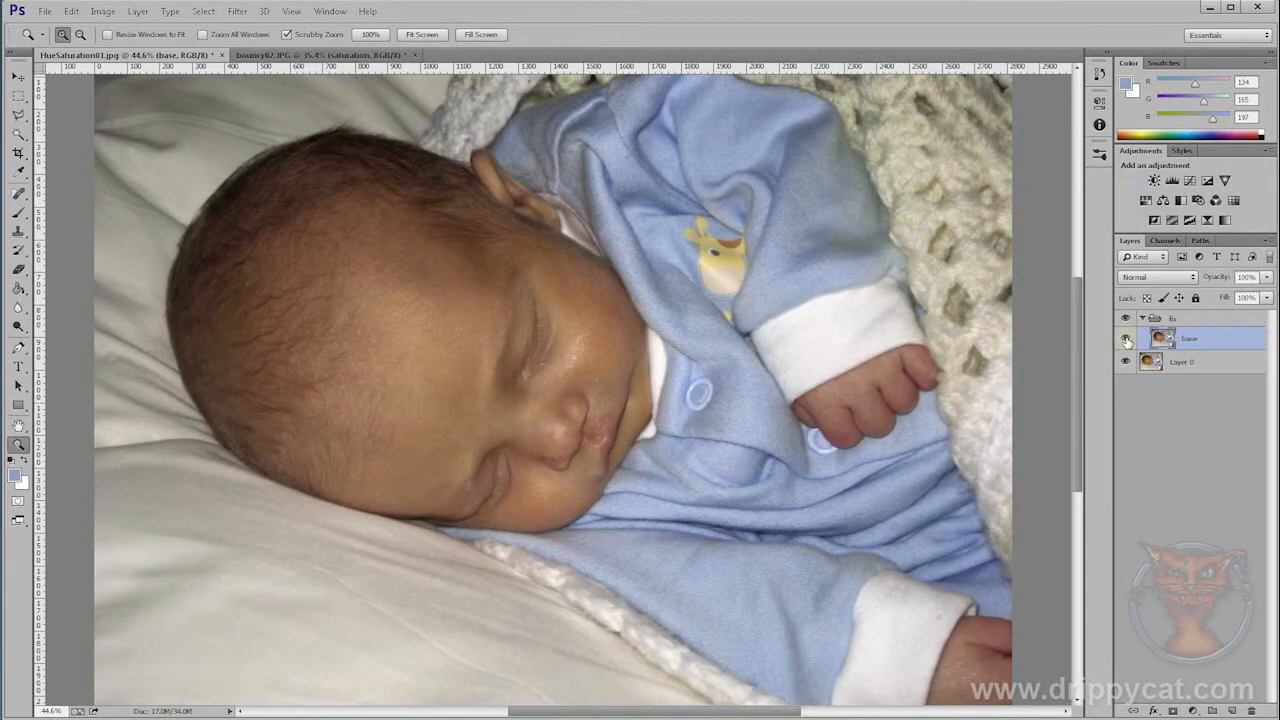
Hide and show the base layer to compare the corrected baby photo with the original
left_click(1126, 339)
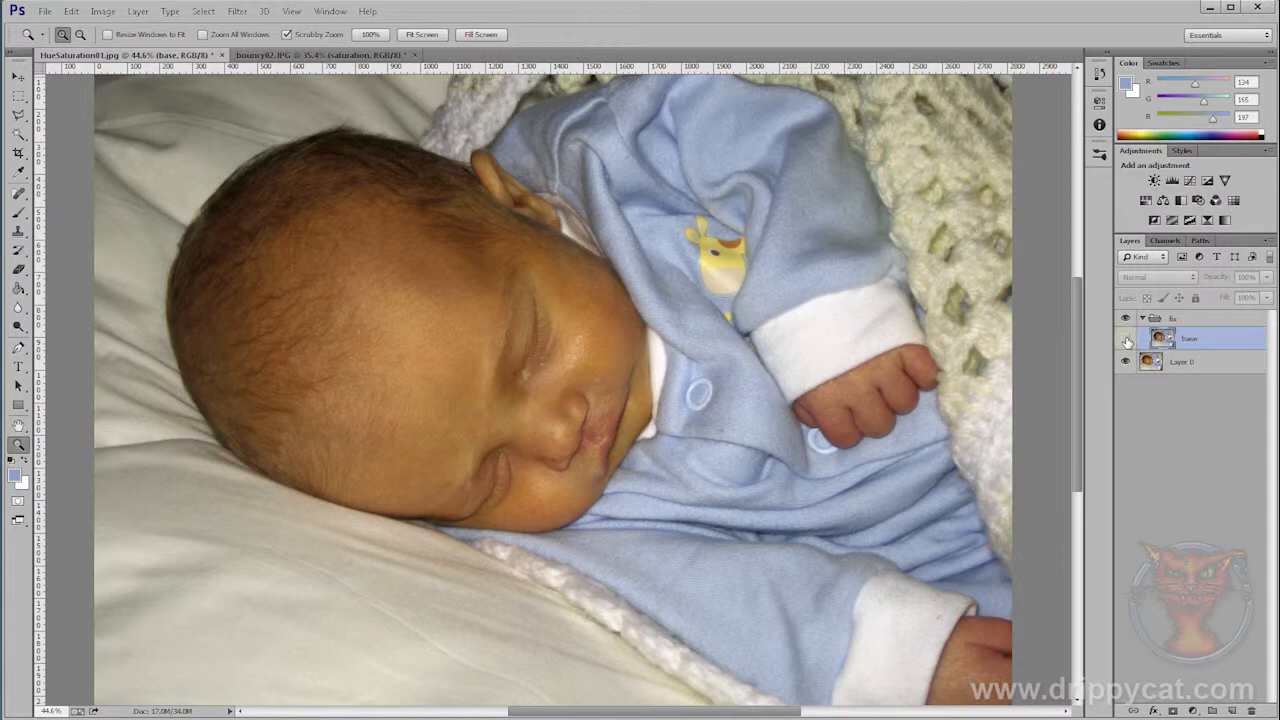
left_click(1126, 339)
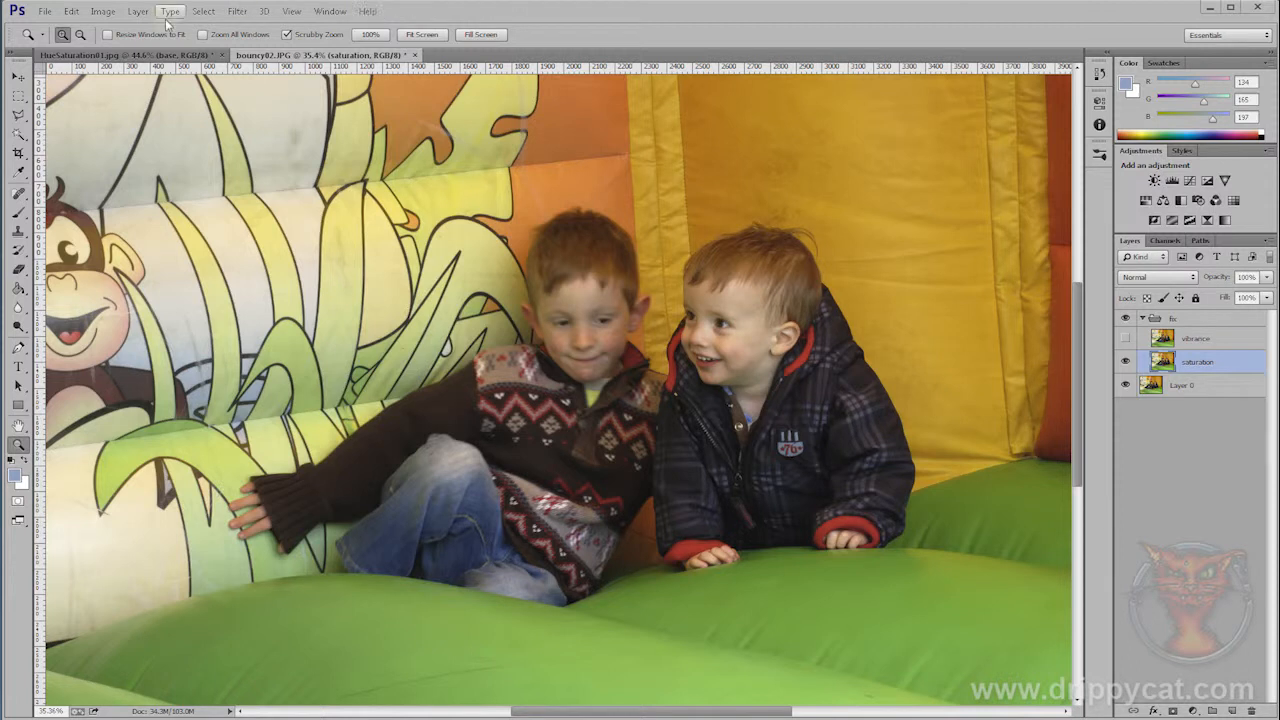
Try Hue/Saturation on bouncy02.JPG's saturation layer with Saturation +100 for skin sampled from the younger boy's forehead, and discard it
left_click(105, 13)
mouse_move(128, 50)
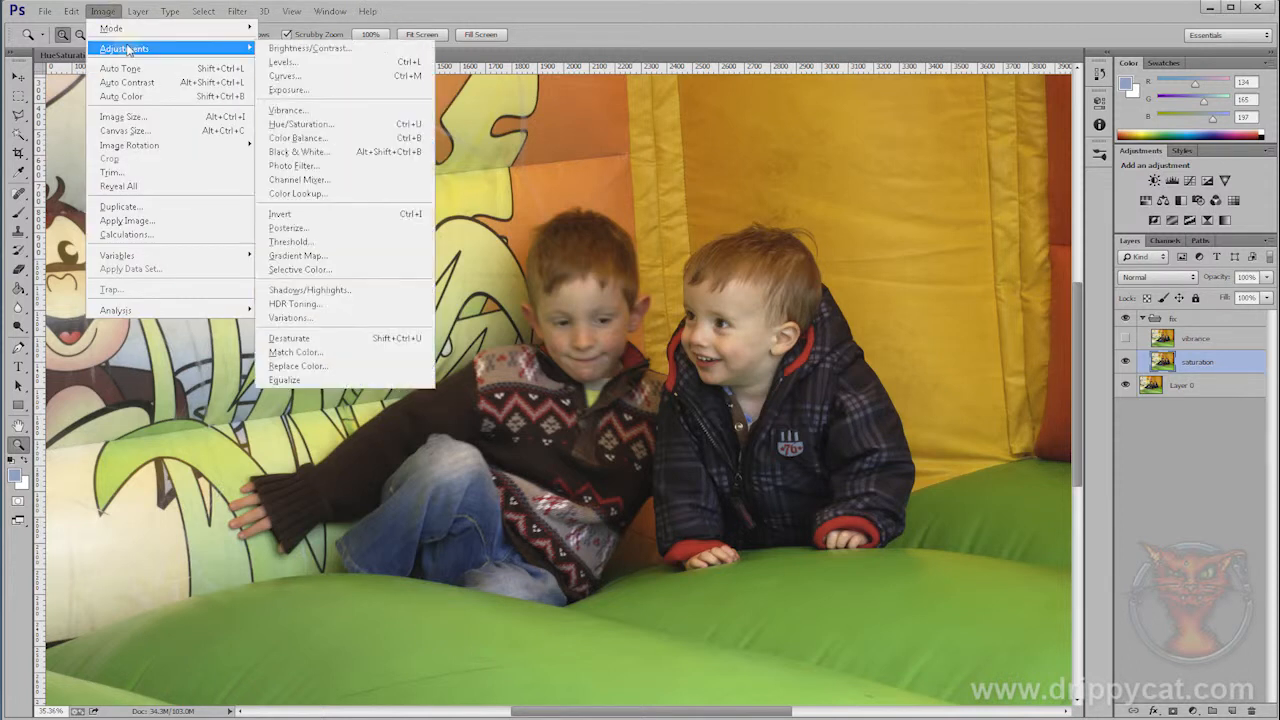
left_click(300, 124)
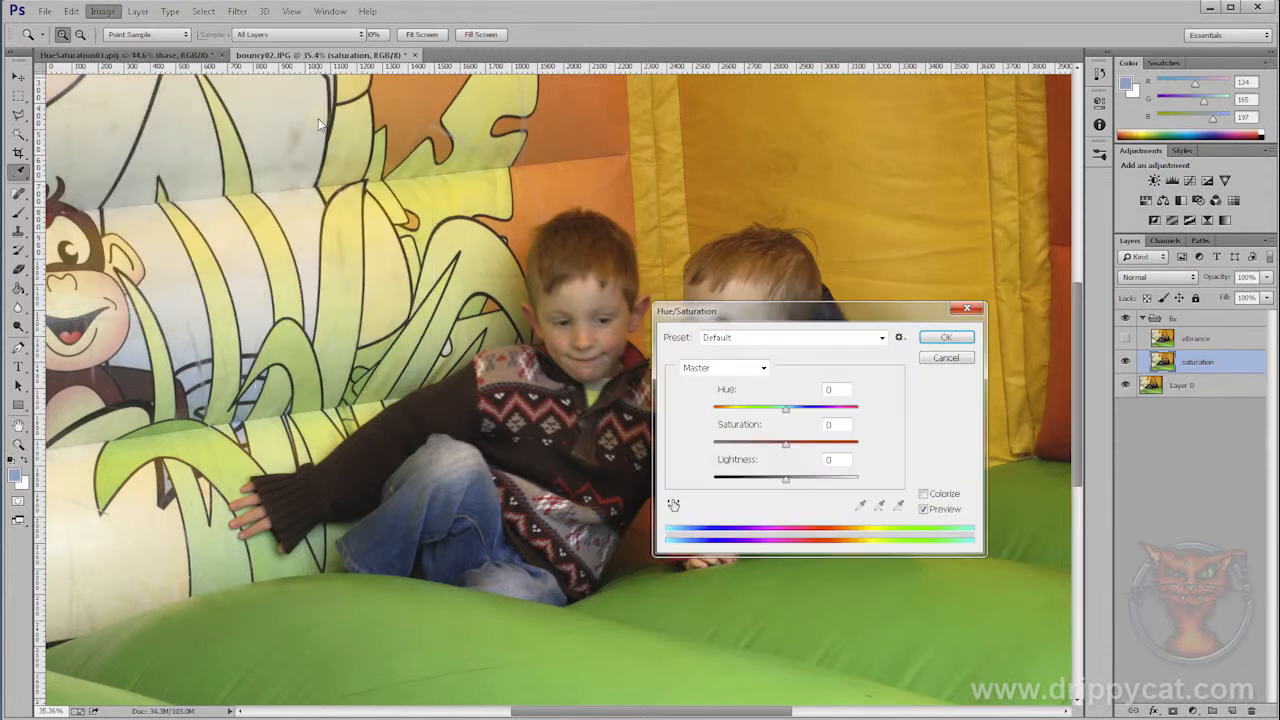
left_click_drag(779, 314, 910, 412)
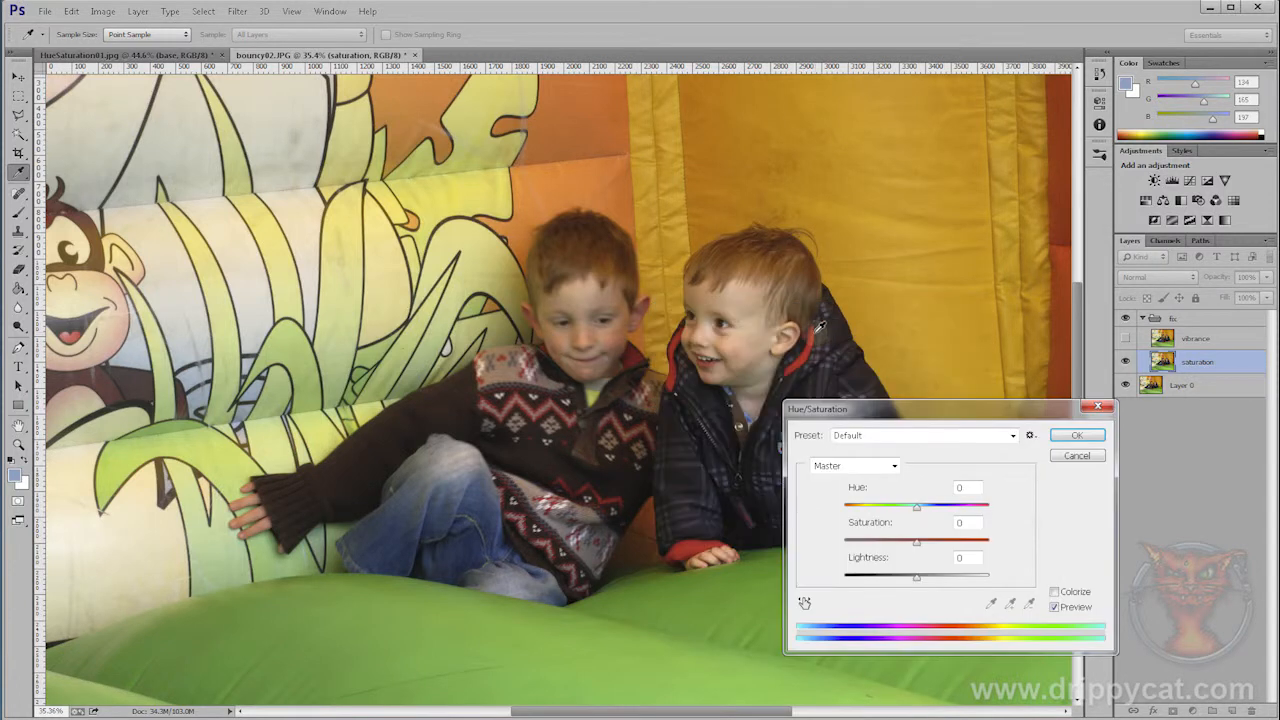
left_click(898, 468)
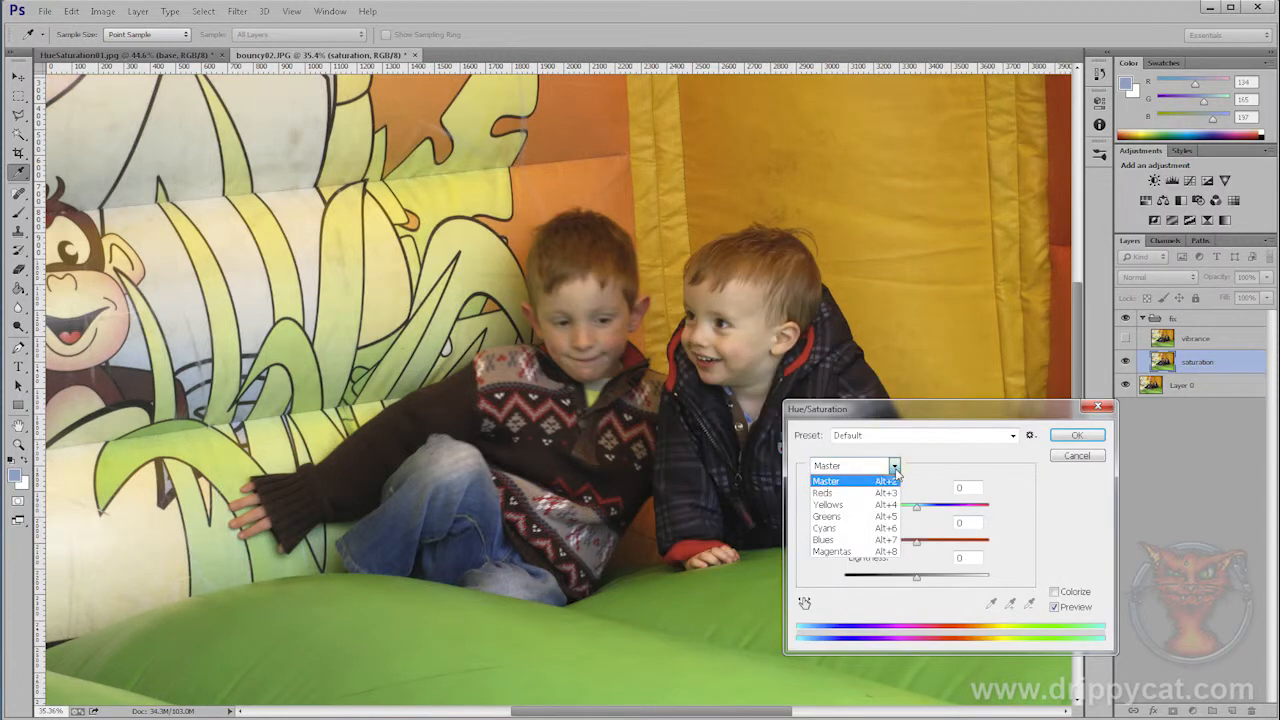
left_click(858, 505)
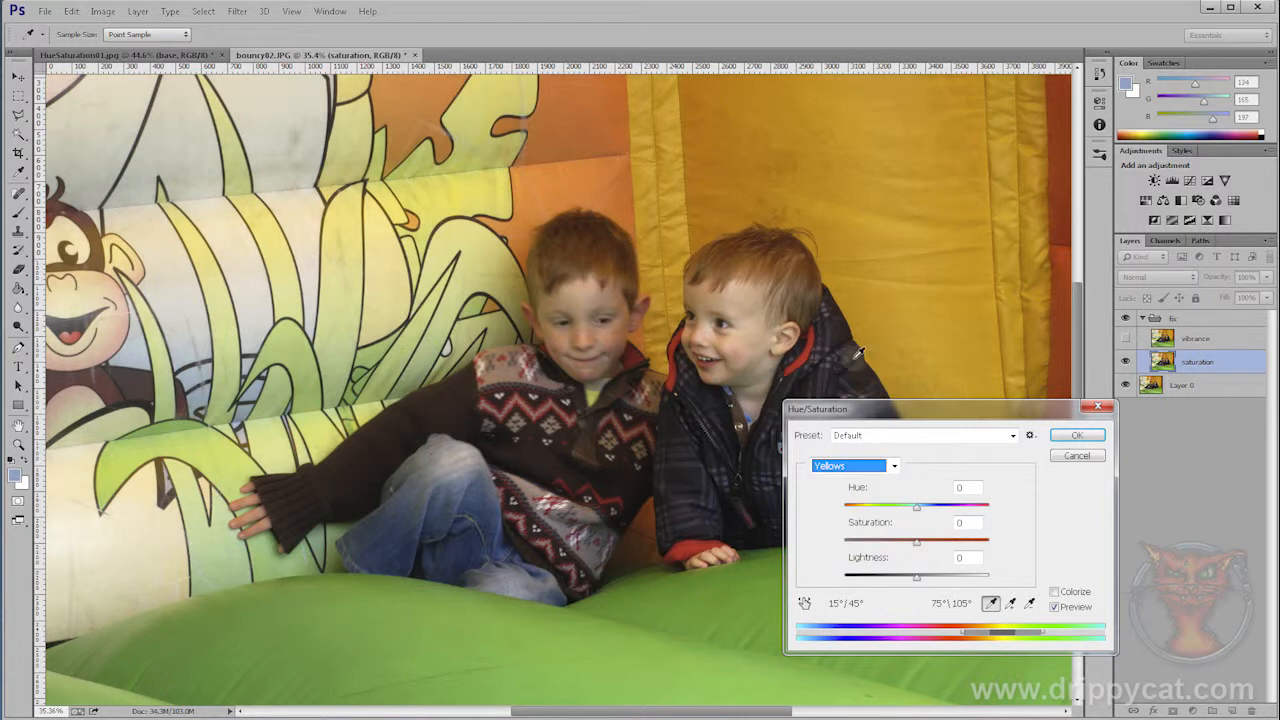
left_click(743, 295)
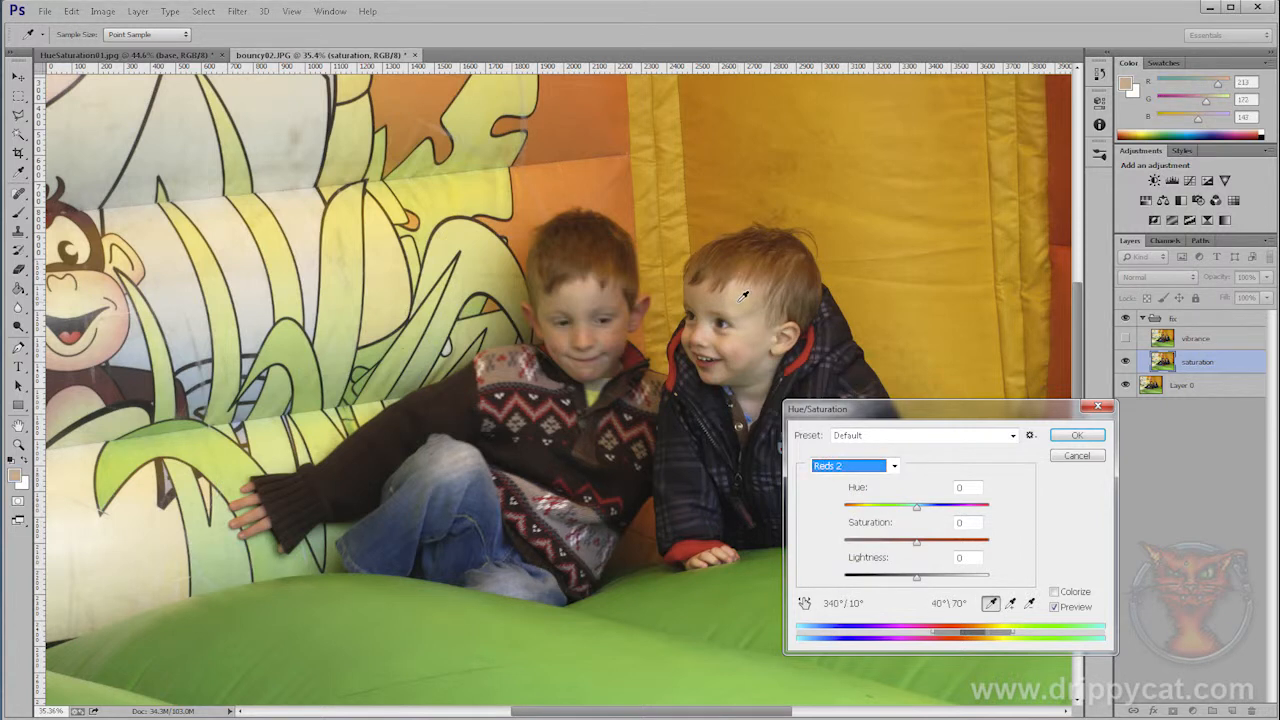
left_click_drag(917, 542, 994, 562)
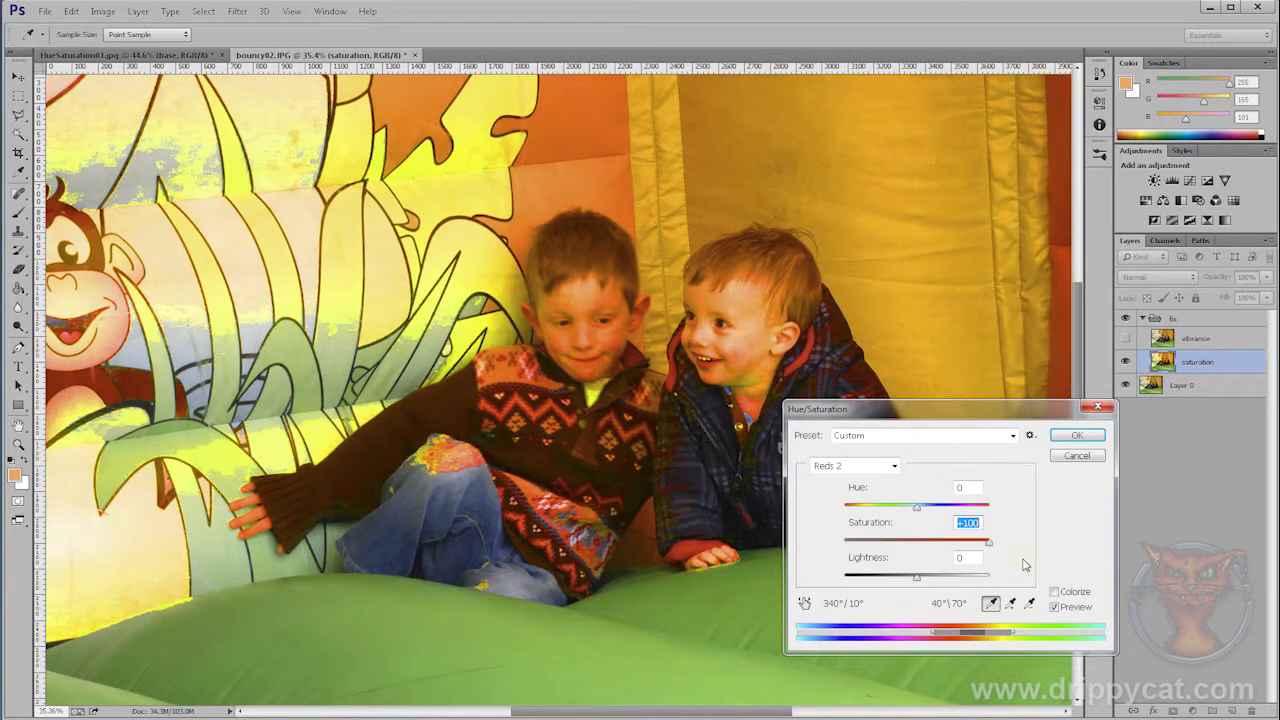
left_click(1077, 455)
key("z")
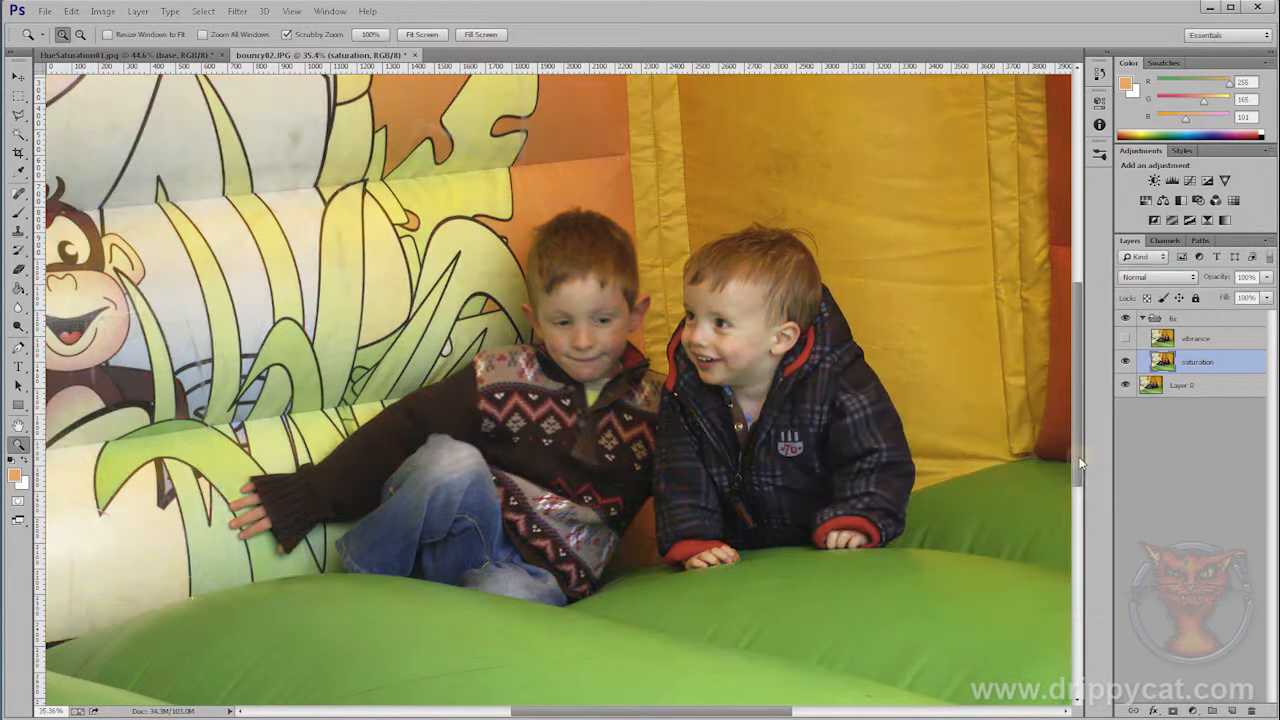
Apply a Vibrance adjustment with Saturation +64 and Vibrance 0 to the saturation layer
left_click(104, 12)
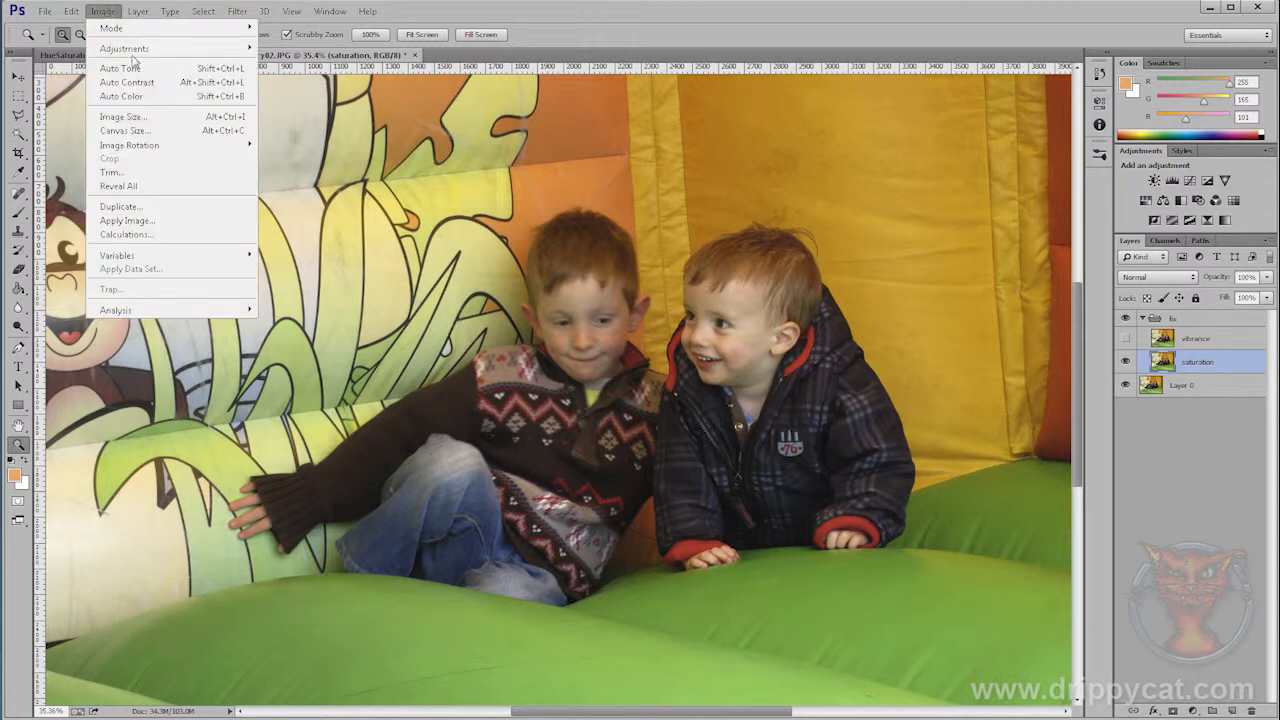
mouse_move(132, 50)
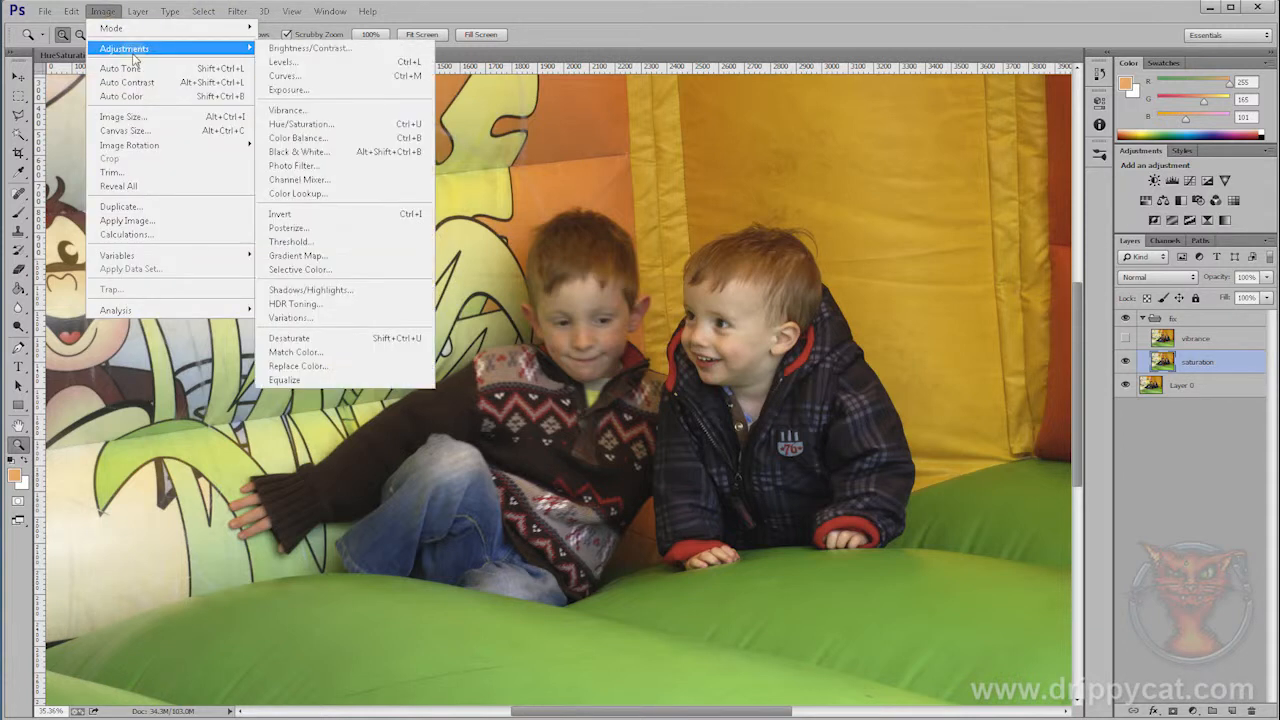
left_click(290, 110)
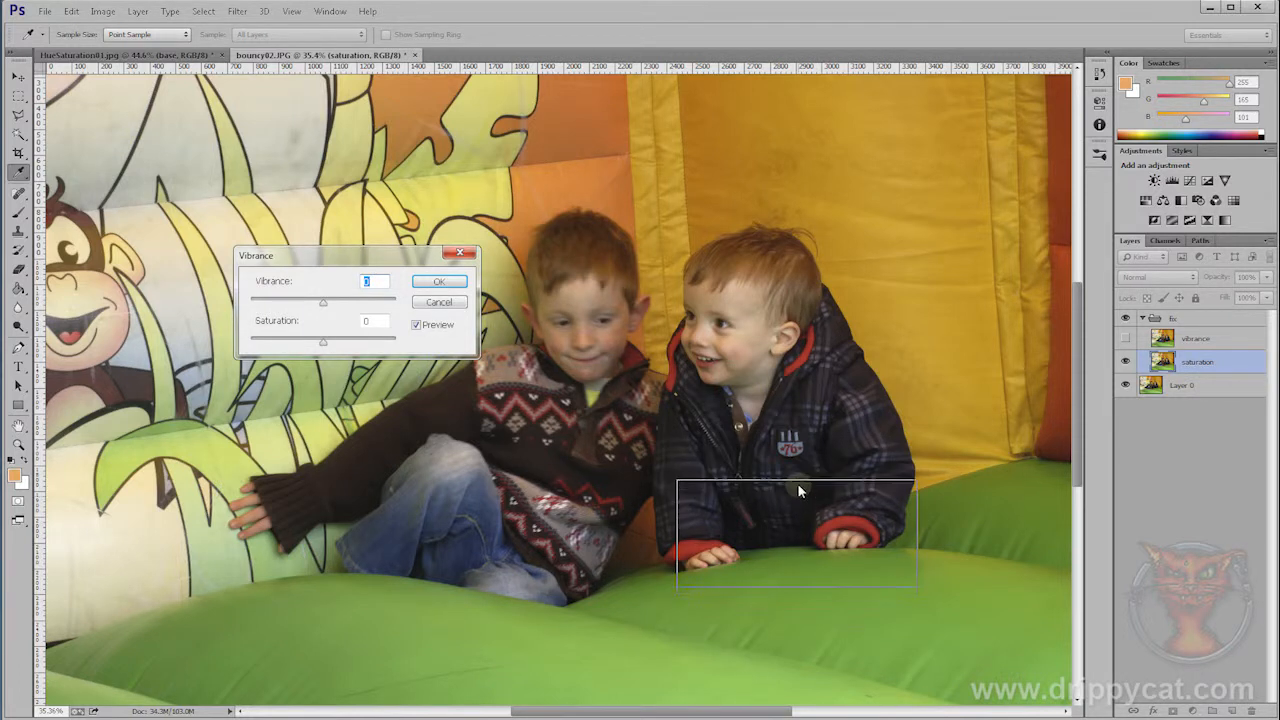
left_click_drag(849, 451, 849, 451)
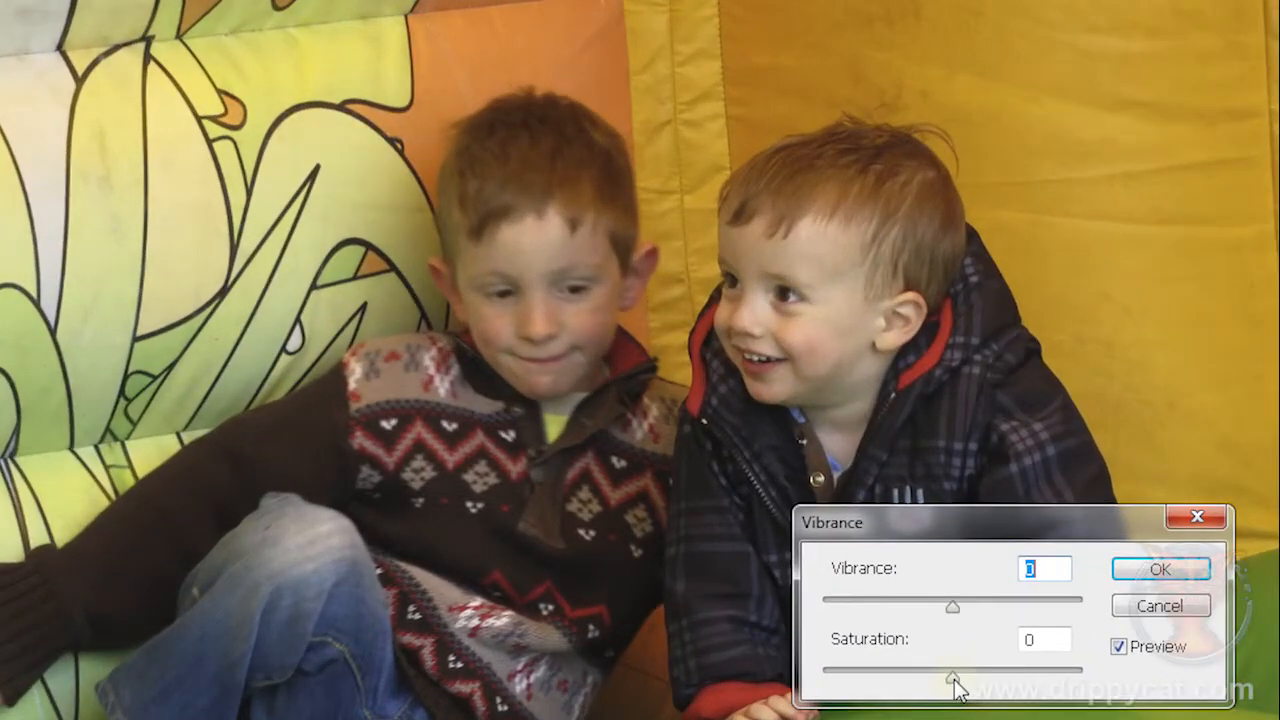
left_click_drag(954, 679, 1037, 684)
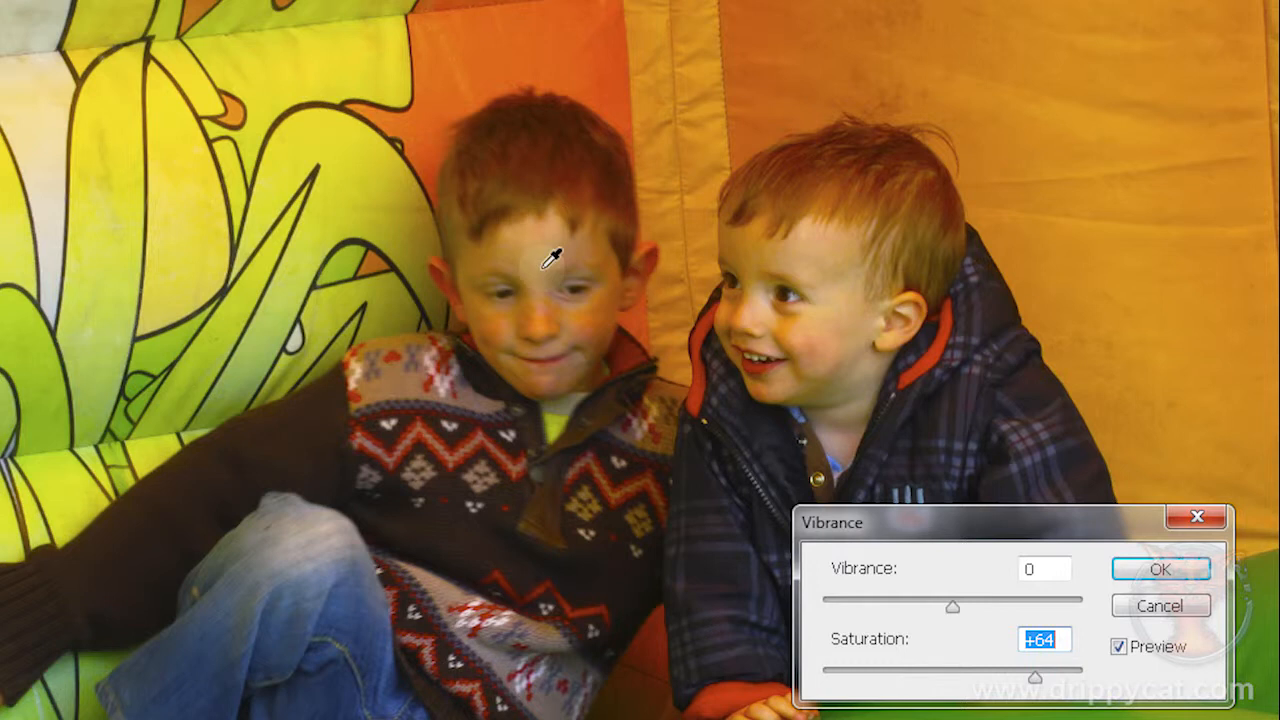
left_click(1188, 570)
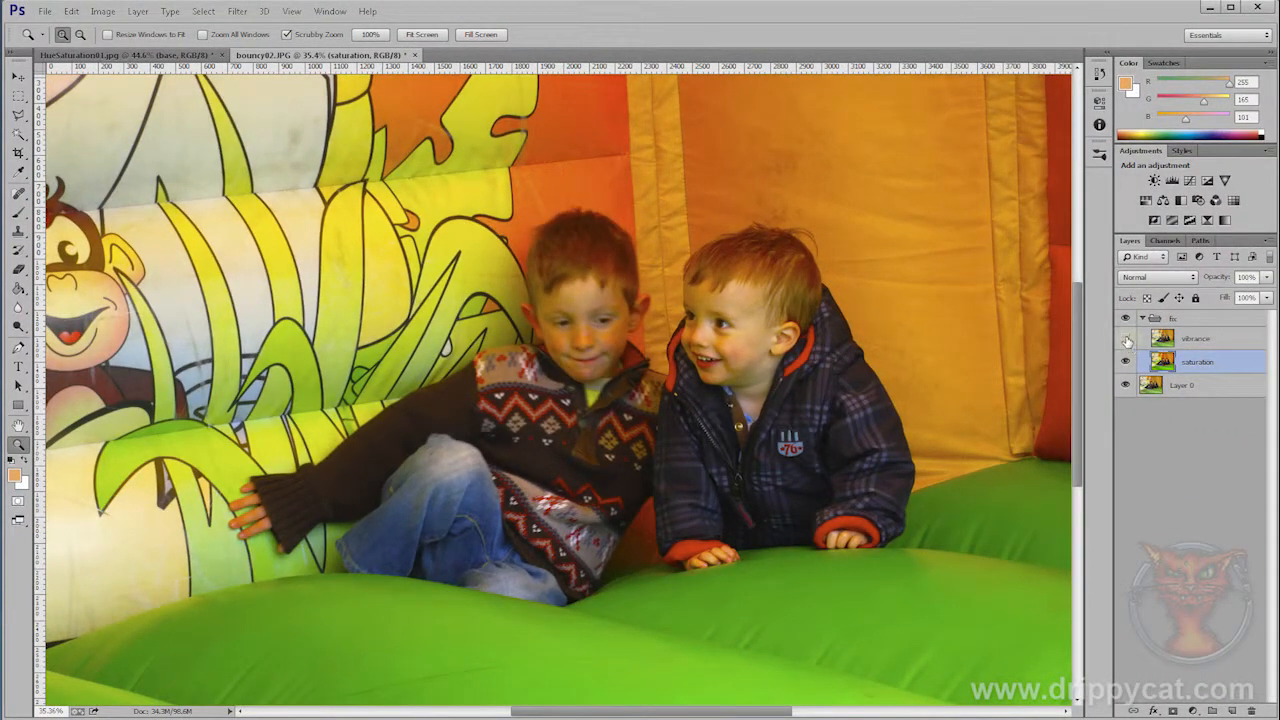
Show and select the vibrance layer, and apply a Vibrance adjustment of +100 with Saturation 0 to it
left_click(1127, 341)
left_click(1185, 342)
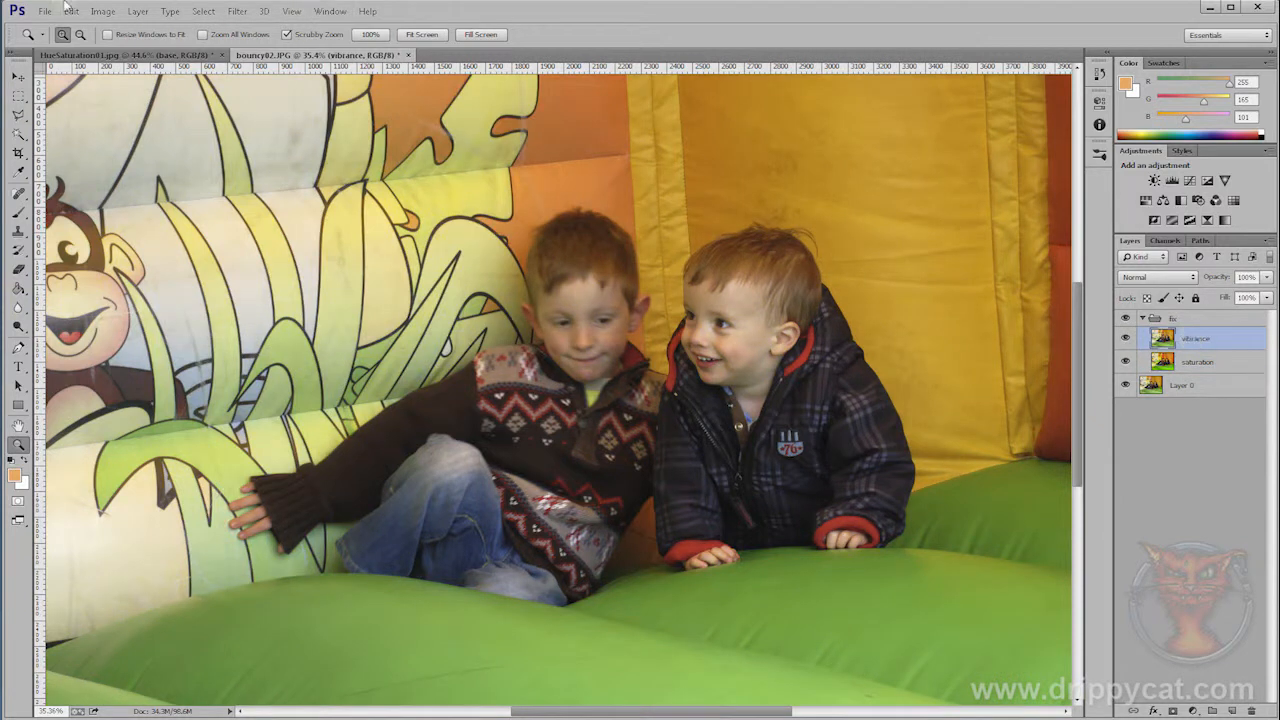
left_click(104, 12)
mouse_move(132, 49)
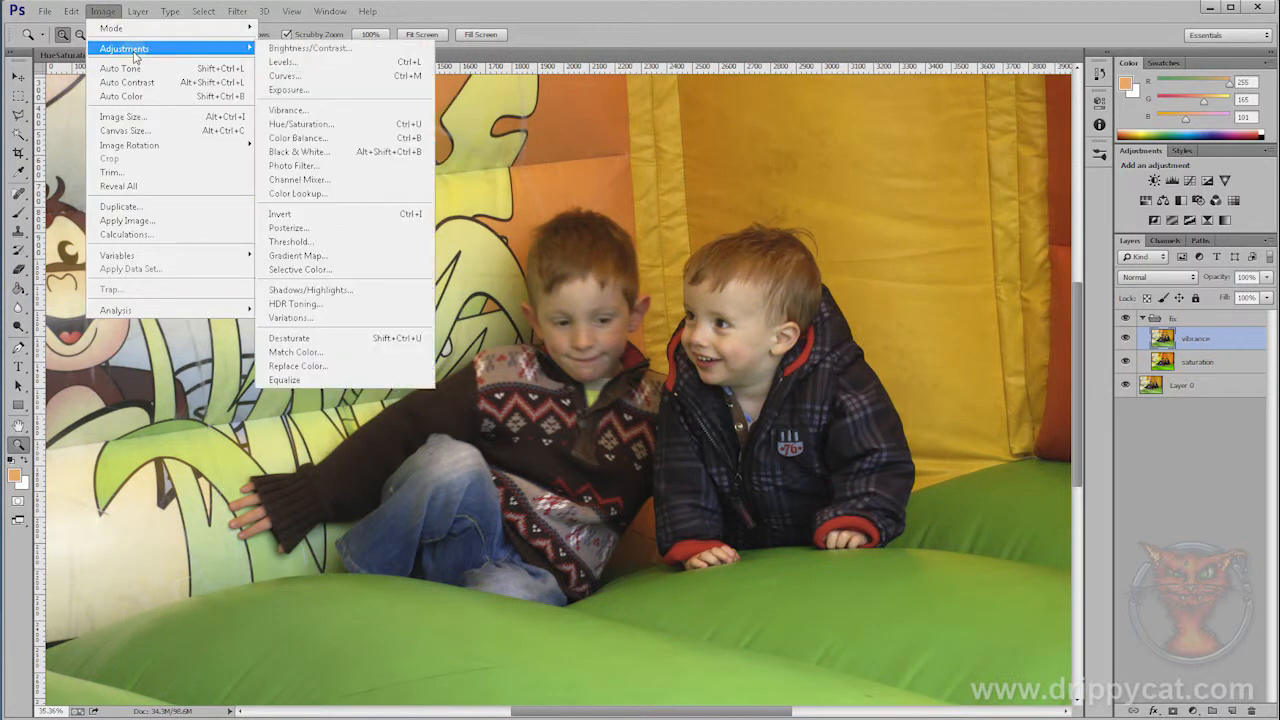
left_click(323, 110)
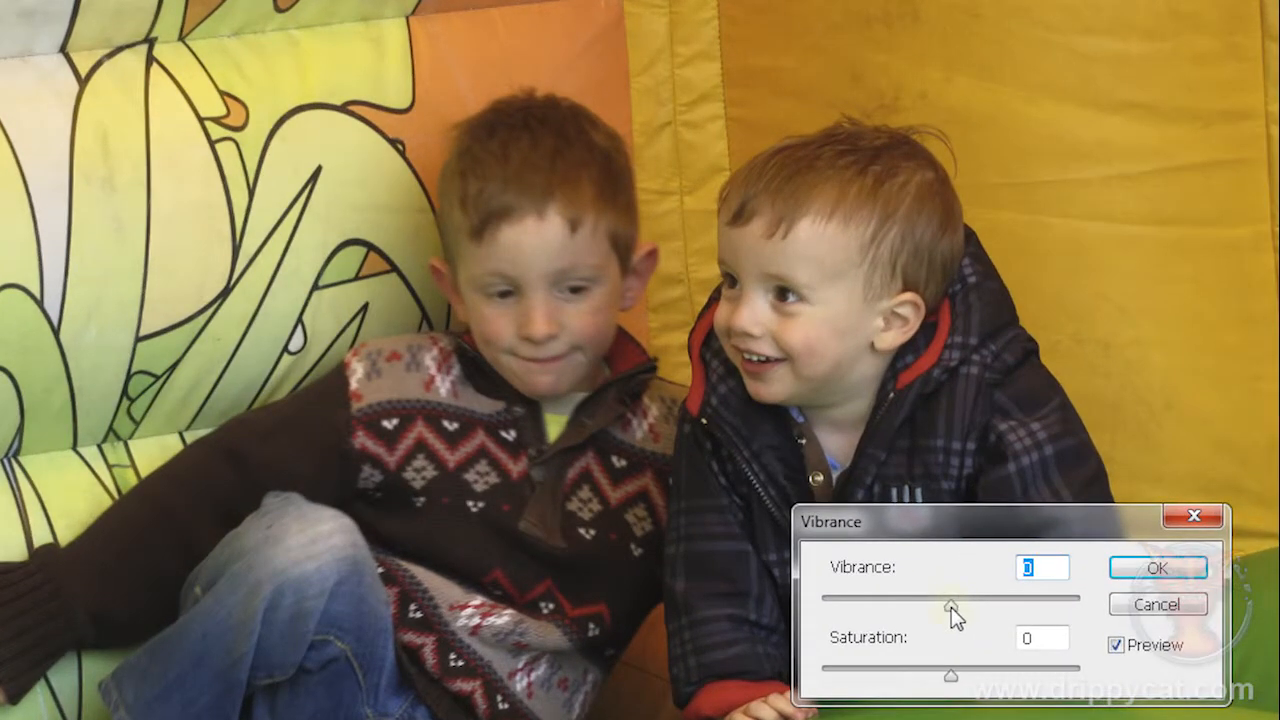
left_click_drag(952, 607, 1090, 618)
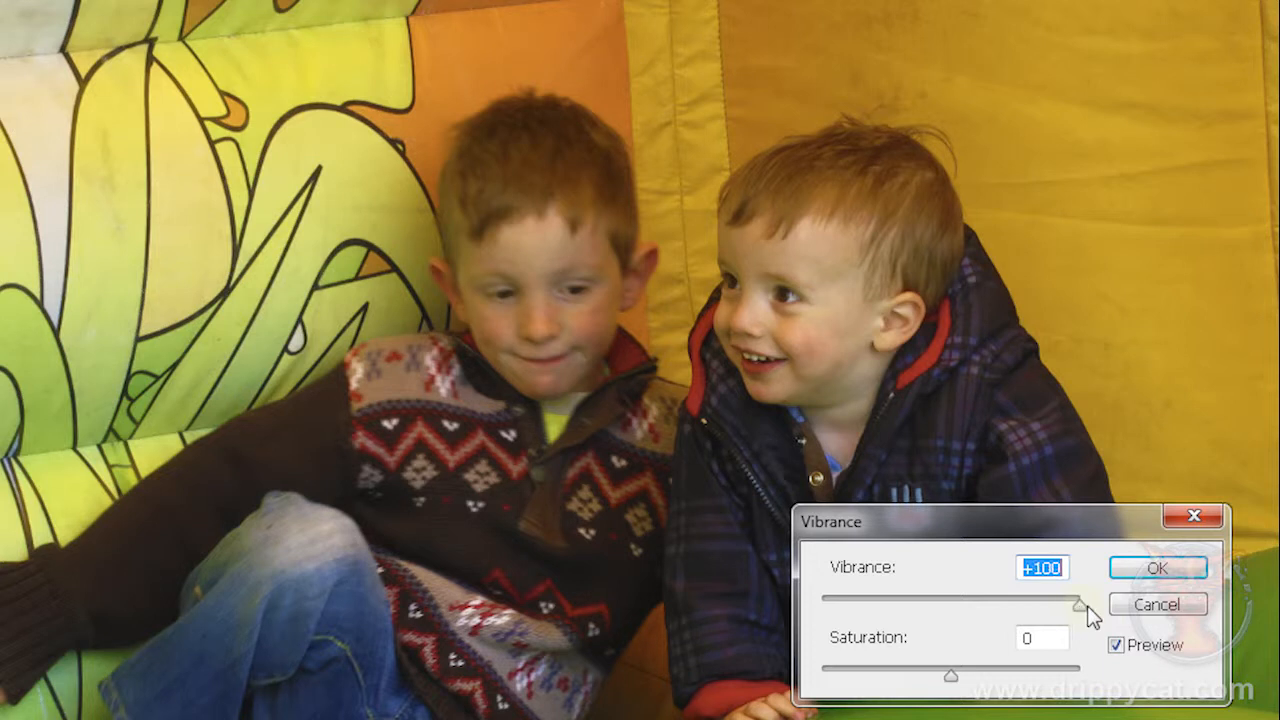
left_click(1178, 568)
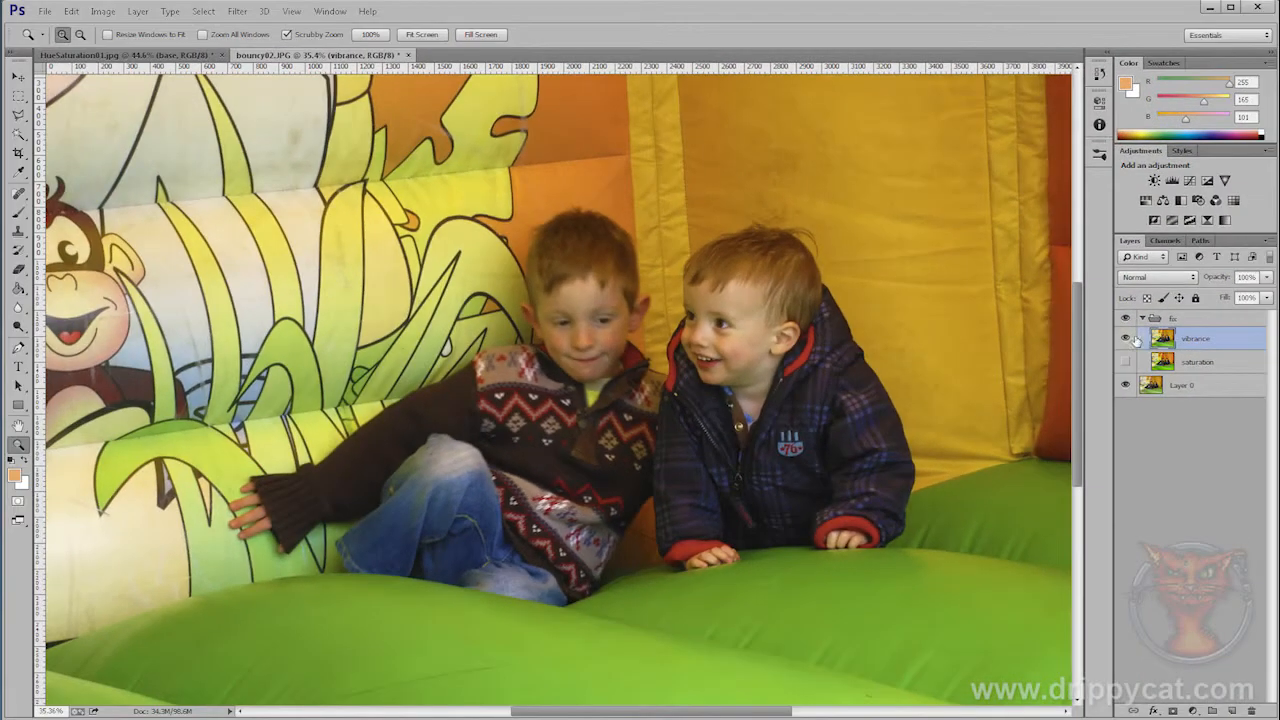
Hide and show the vibrance layer repeatedly to compare its colours with the original bouncy castle photo
left_click(1126, 341)
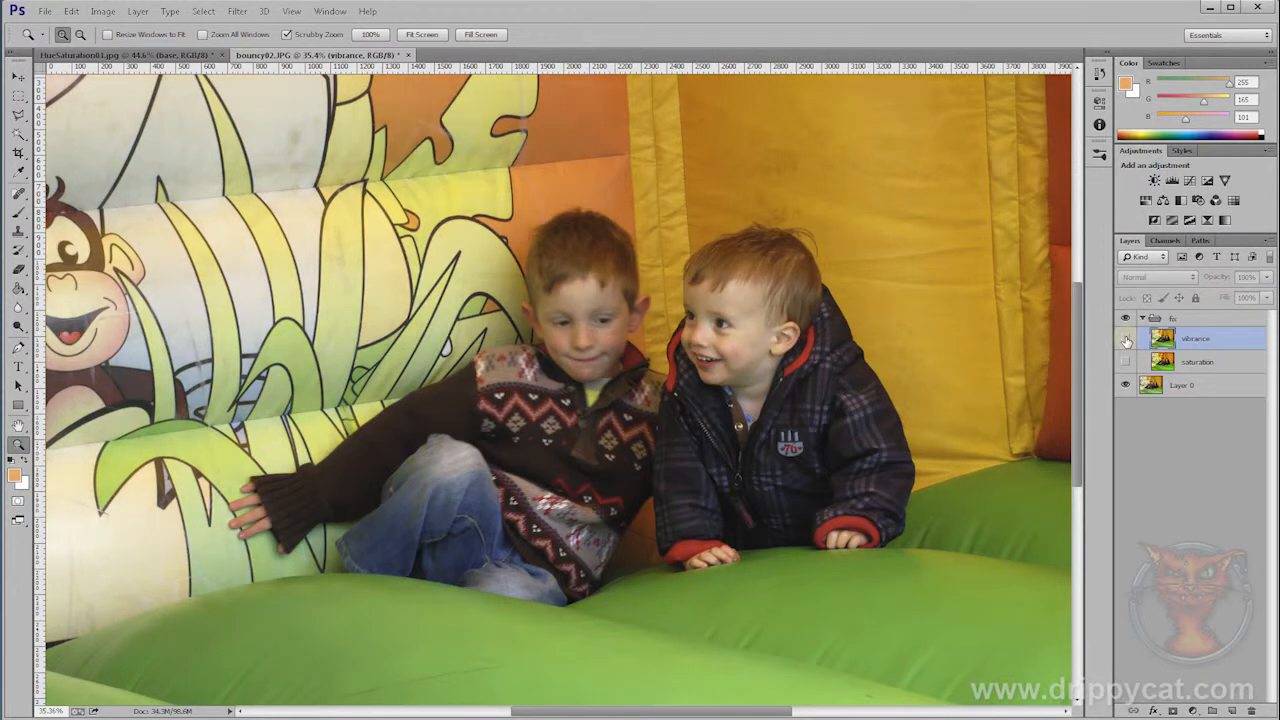
left_click(1126, 341)
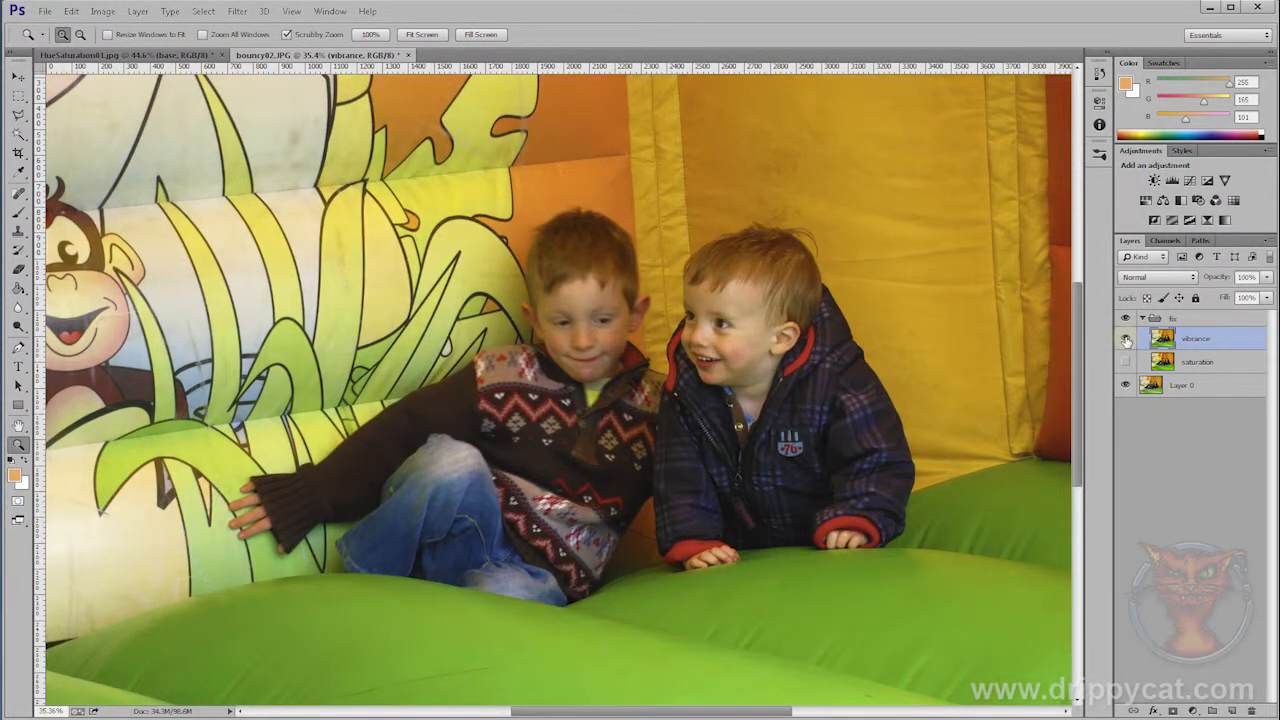
left_click(1126, 341)
left_click(1126, 341)
Show the saturation layer and toggle the vibrance layer above it to compare the two adjusted versions
left_click(1125, 361)
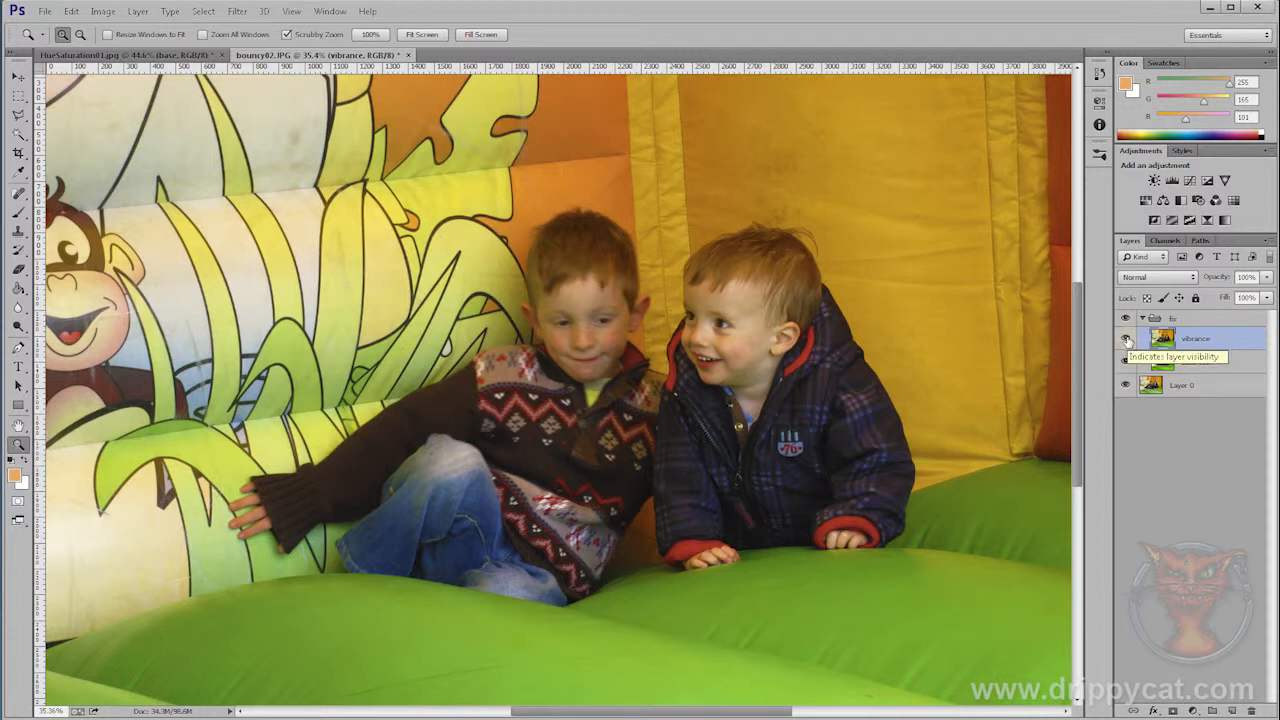
left_click(1126, 339)
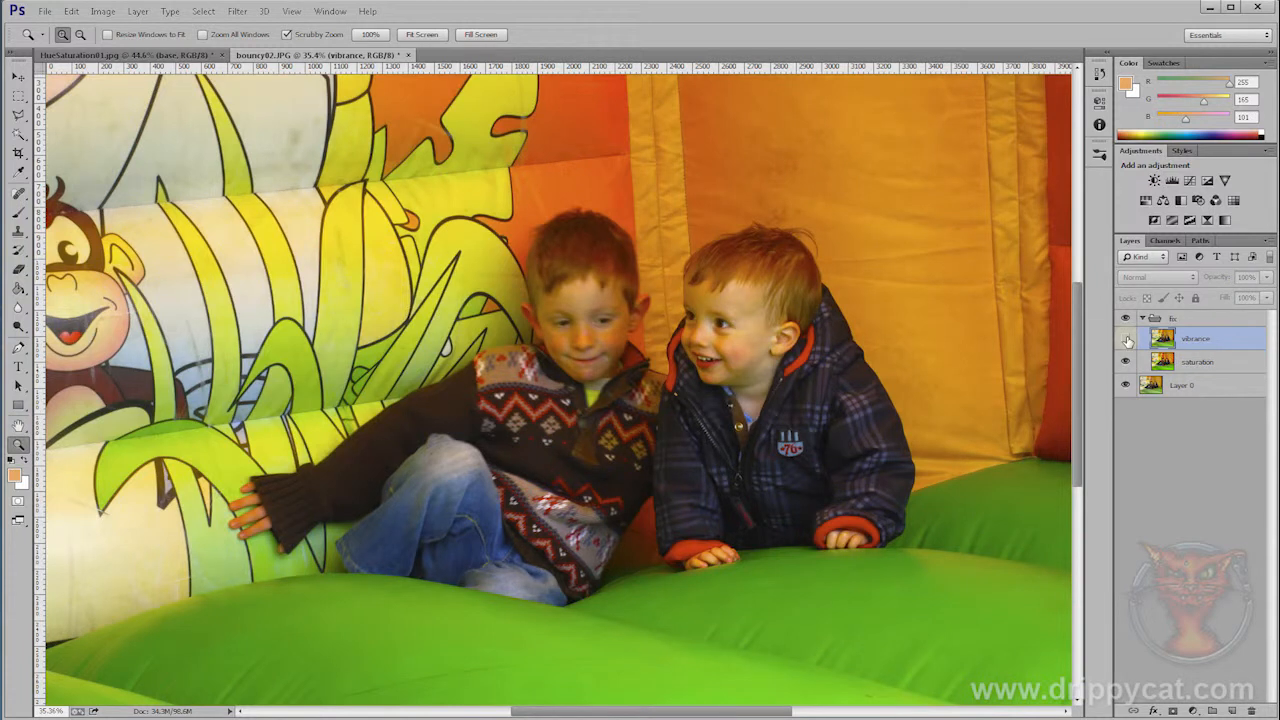
left_click(1126, 339)
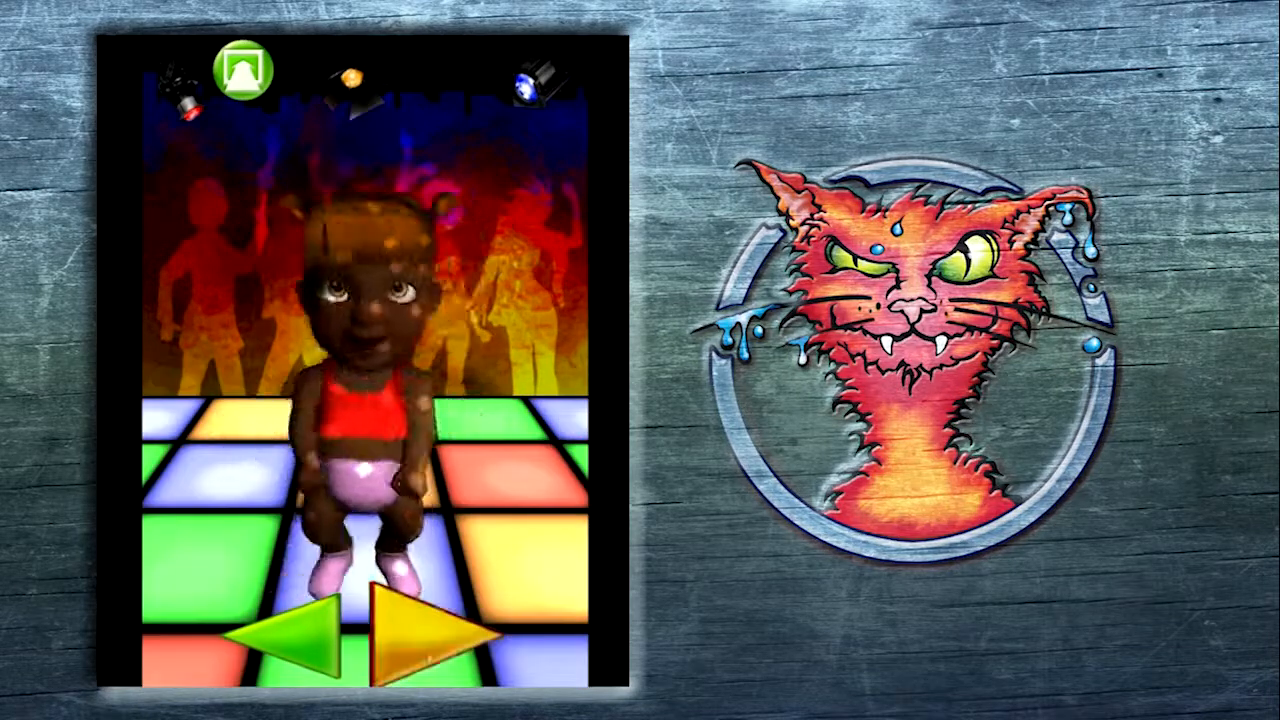
left_click(450, 640)
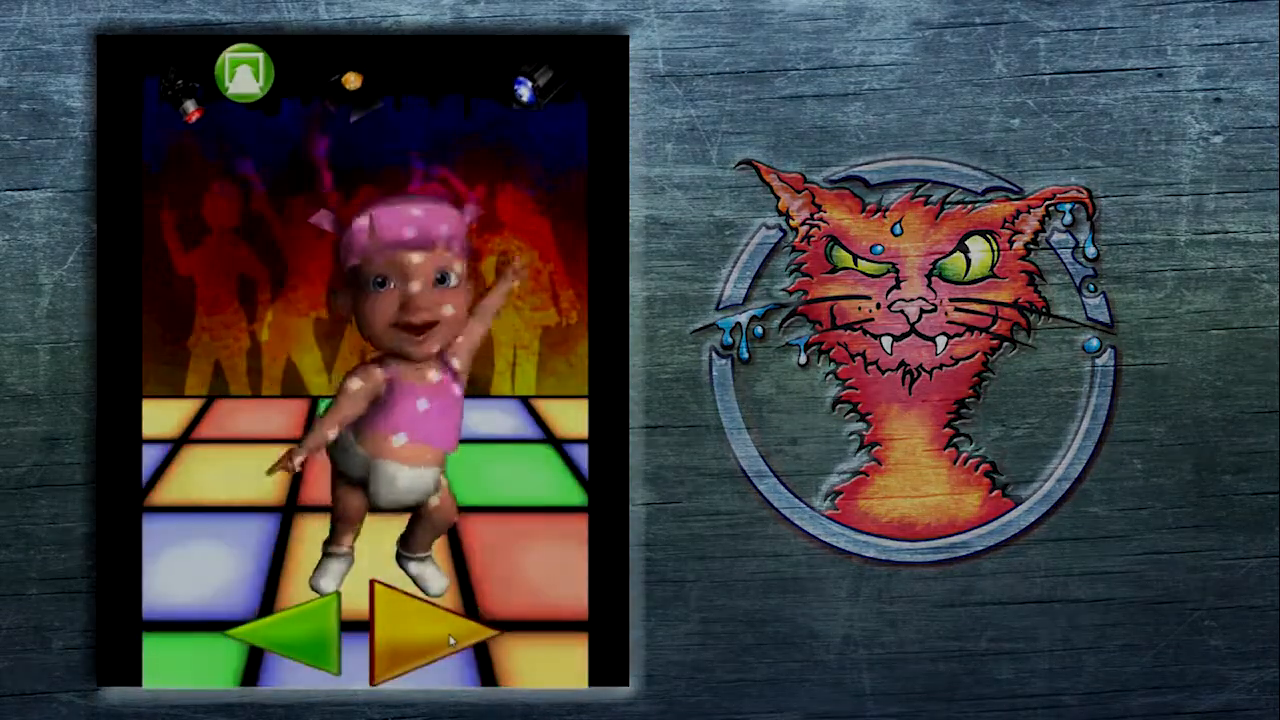